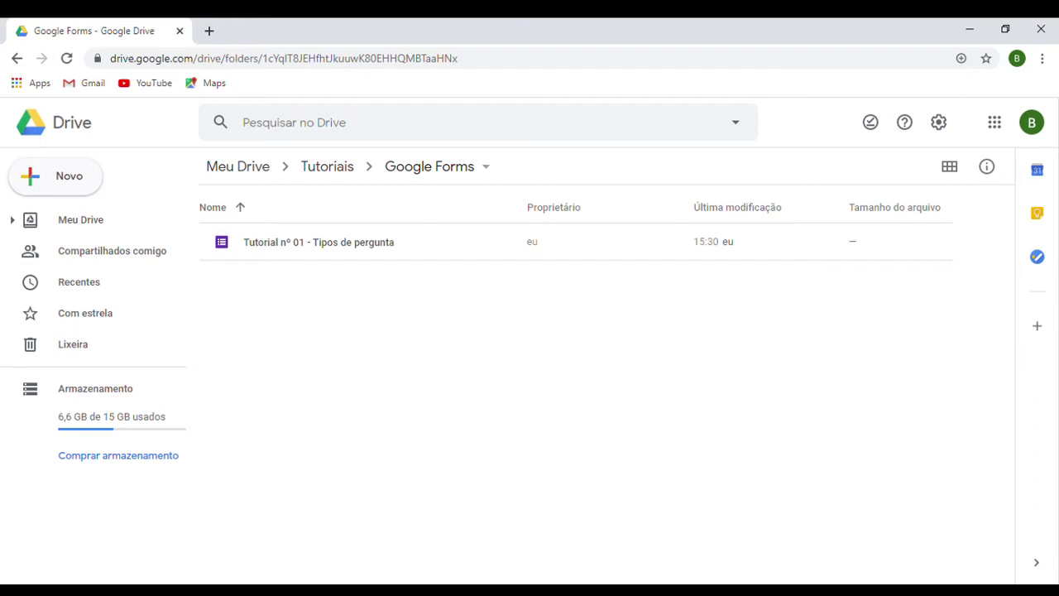
# Open the form "Tutorial nº 01 - Tipos de pergunta" and title its first question "Nome Completo".
pyautogui.doubleClick(473, 246)
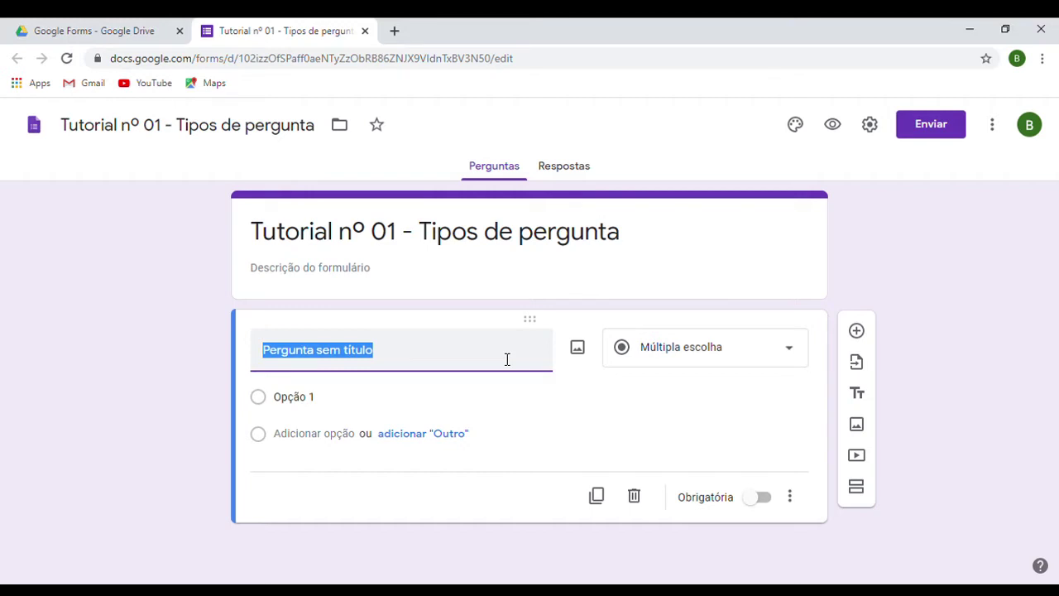
pyautogui.press('BackSpace')
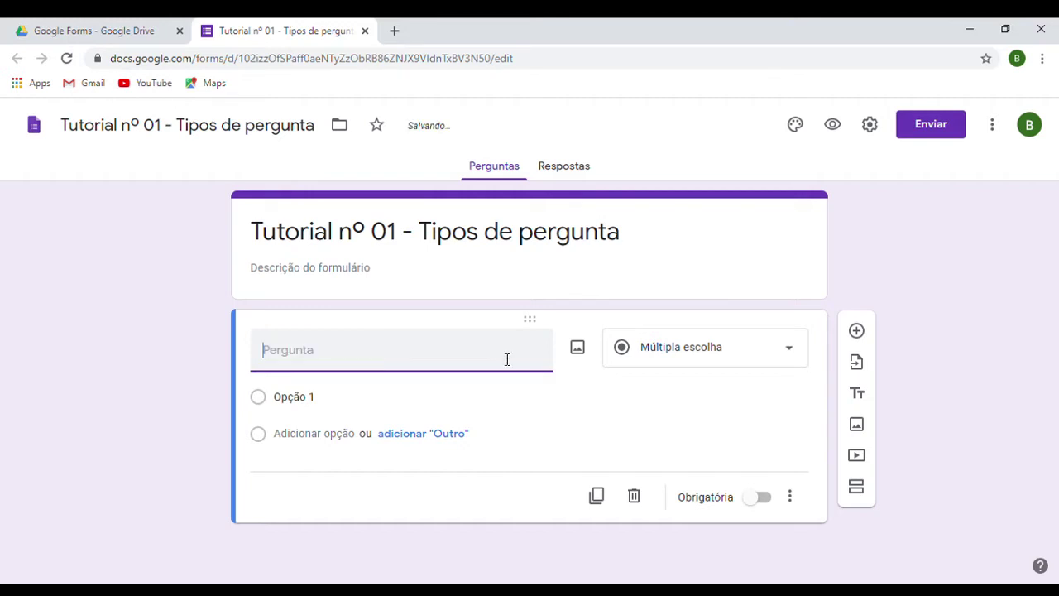
pyautogui.write('No')
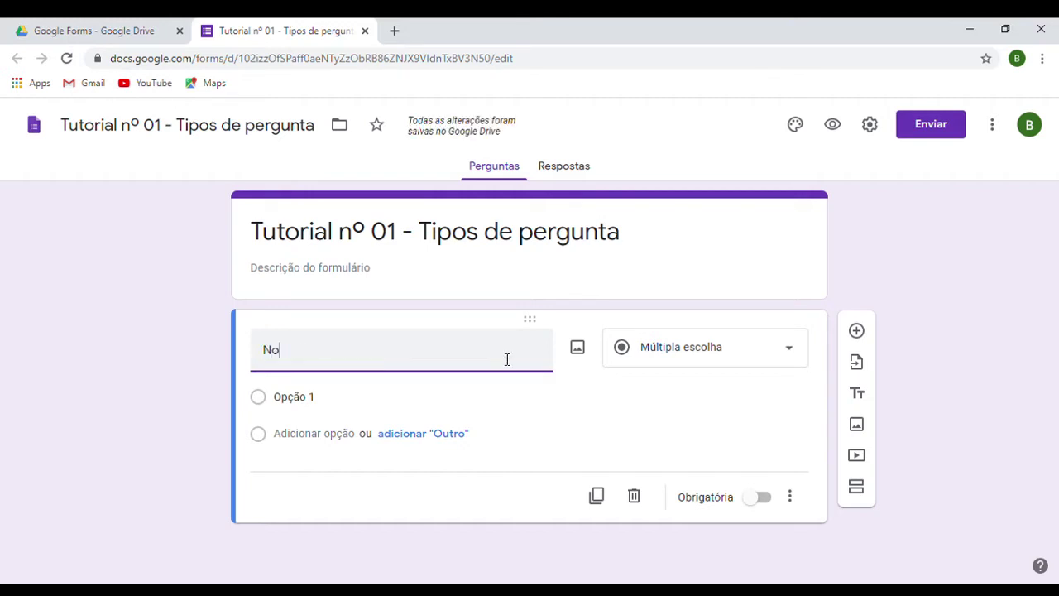
pyautogui.write('me Completo')
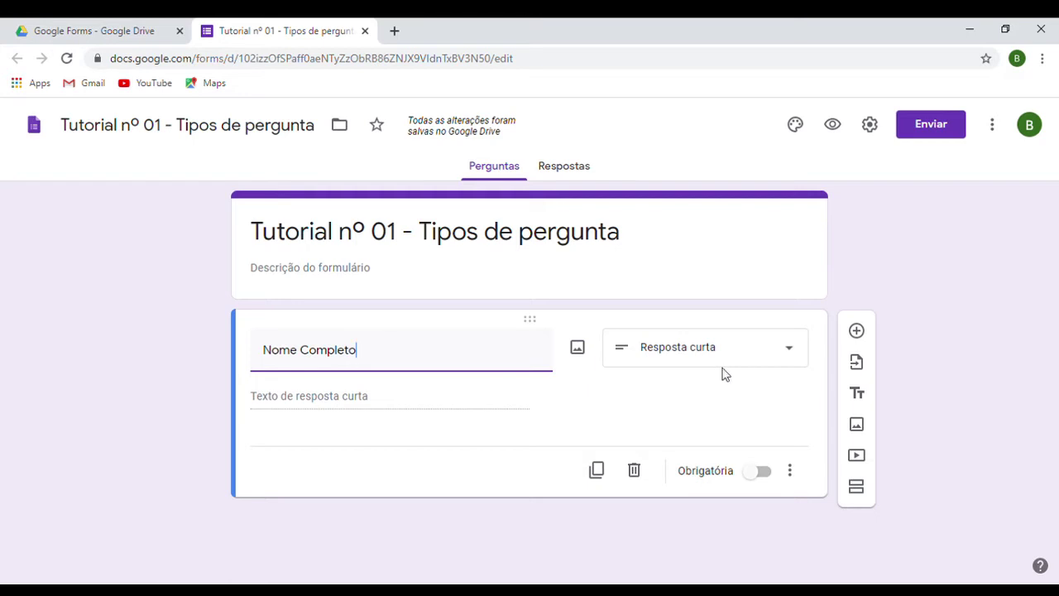
# Check the available question types, keep "Resposta curta", and make the "Nome Completo" question required.
pyautogui.click(790, 353)
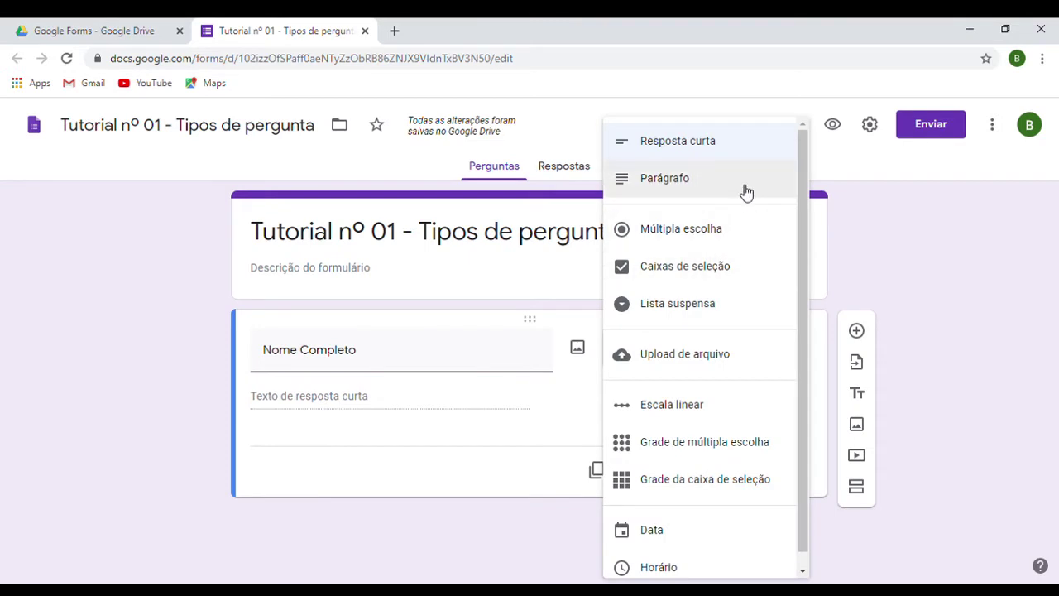
pyautogui.click(817, 373)
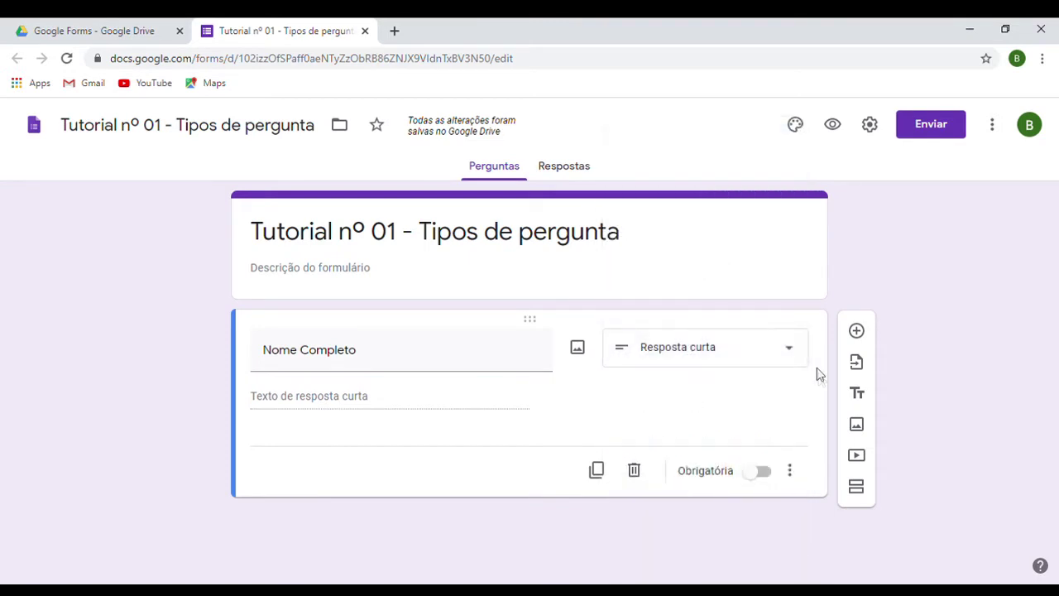
pyautogui.click(771, 484)
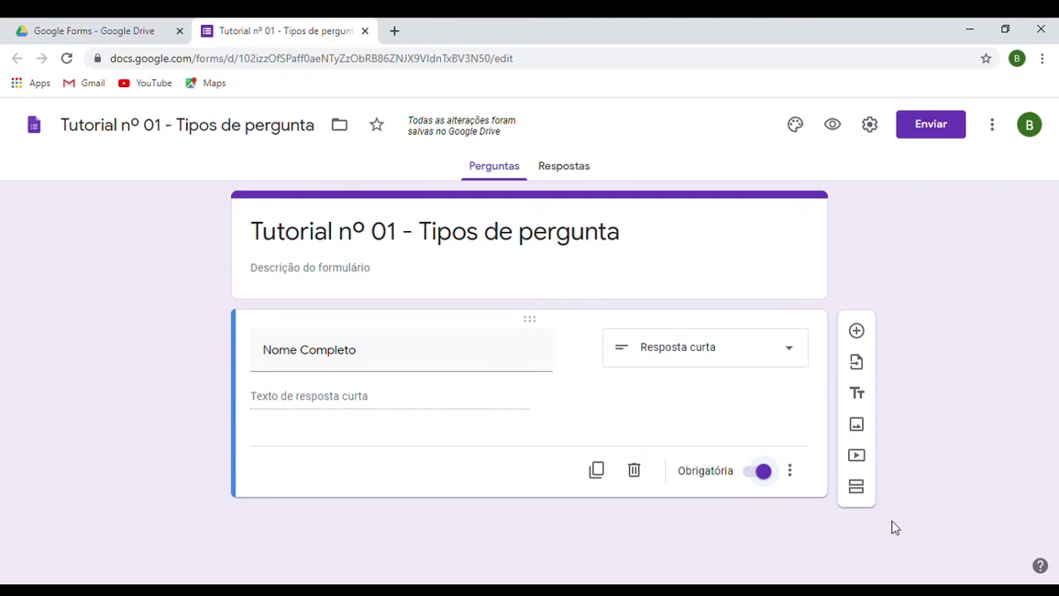
# Add a question whose text starts "O vovô Dido estava arrumando a cadeira de sua casa porque havia quebrado. Ele precisou".
pyautogui.click(867, 335)
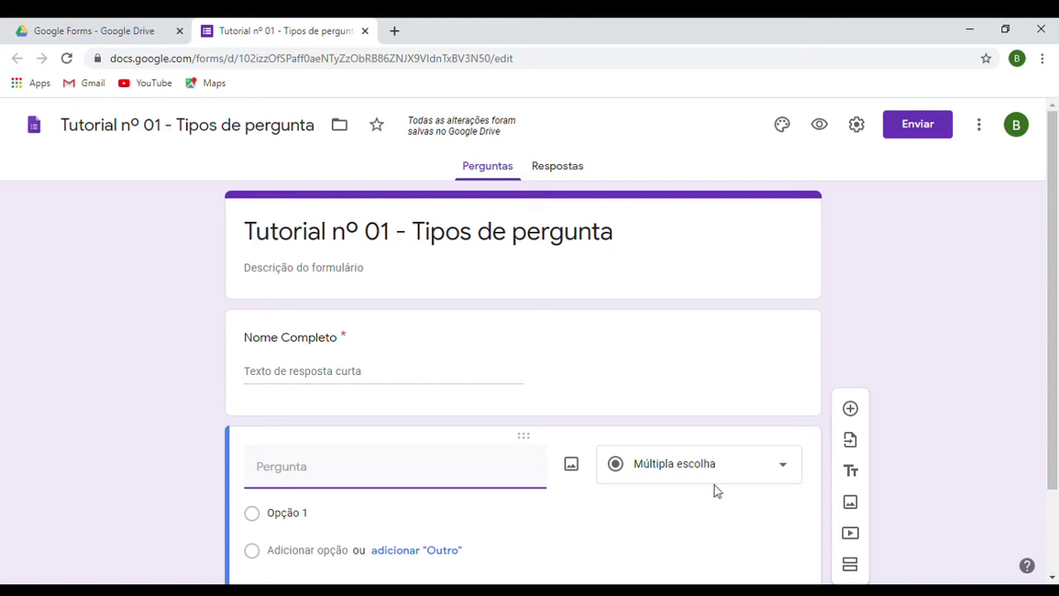
pyautogui.write('O vovó')
pyautogui.write(' D')
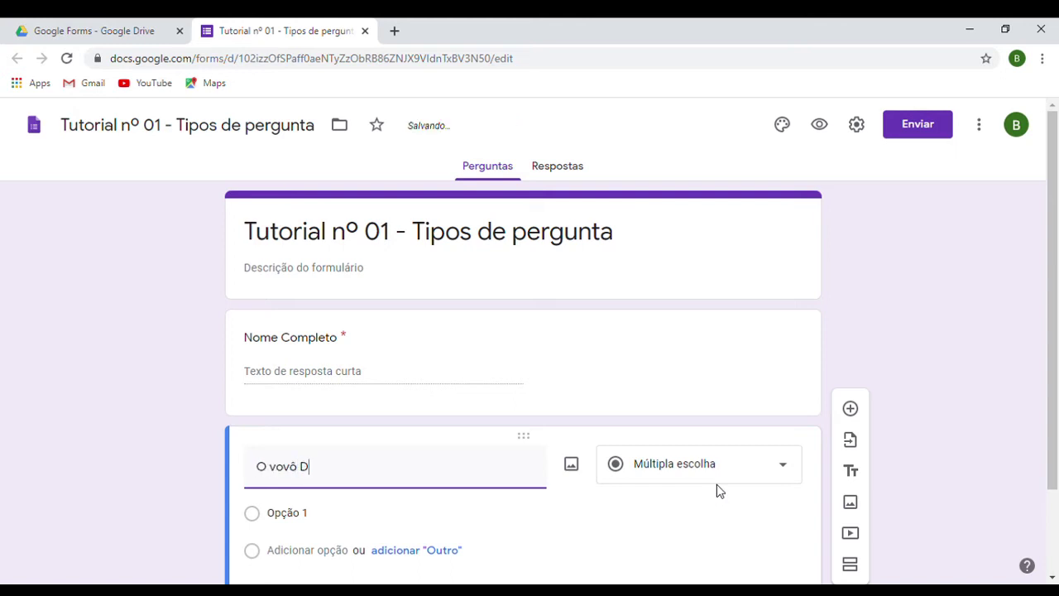
pyautogui.write('ido estava a')
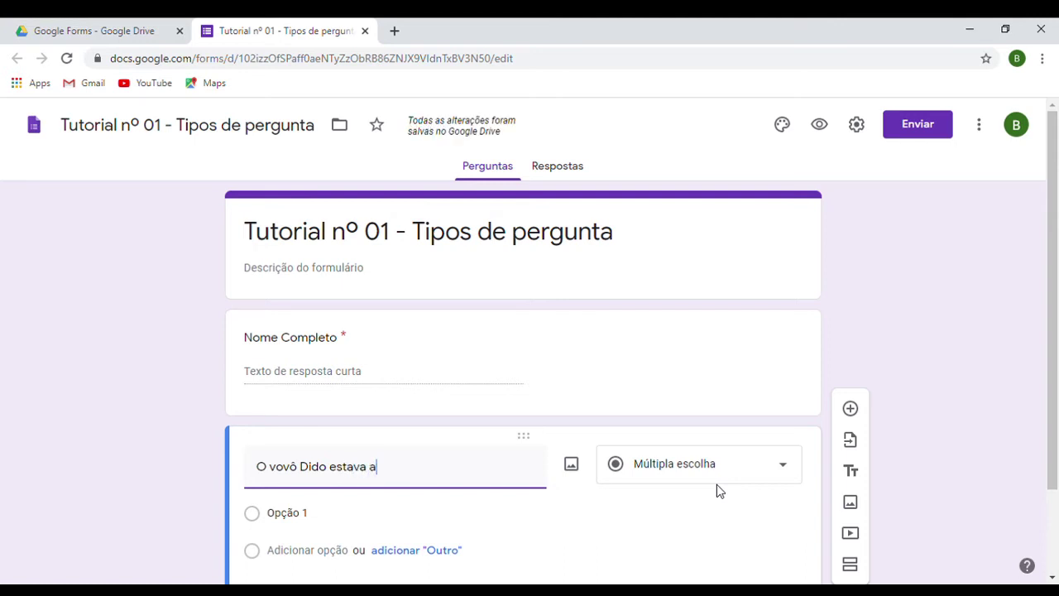
pyautogui.write('rrumando a cadeira de su')
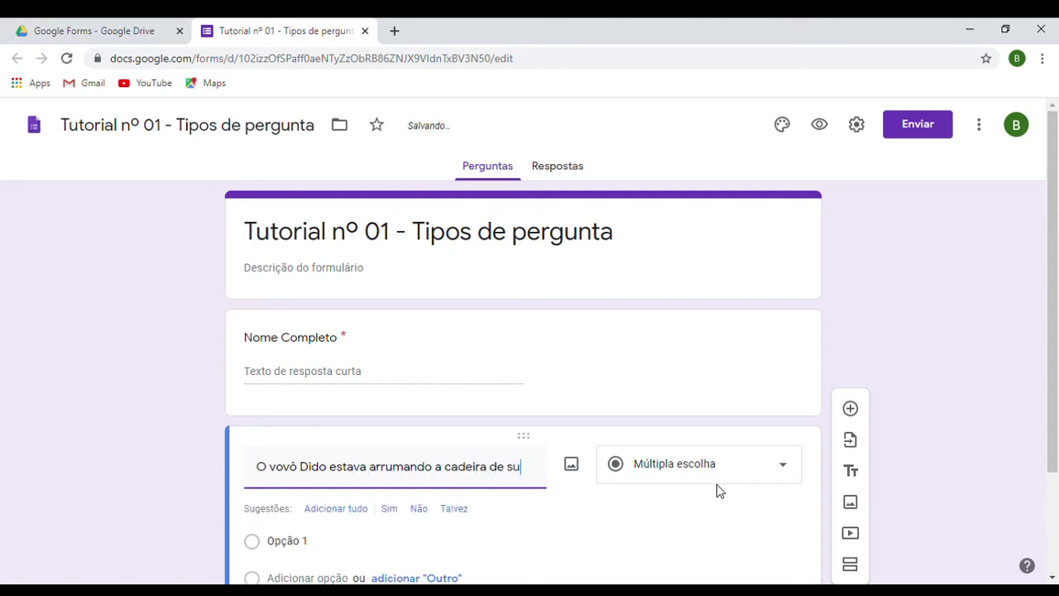
pyautogui.write('a casa porque havia quebrado. Ele precisou')
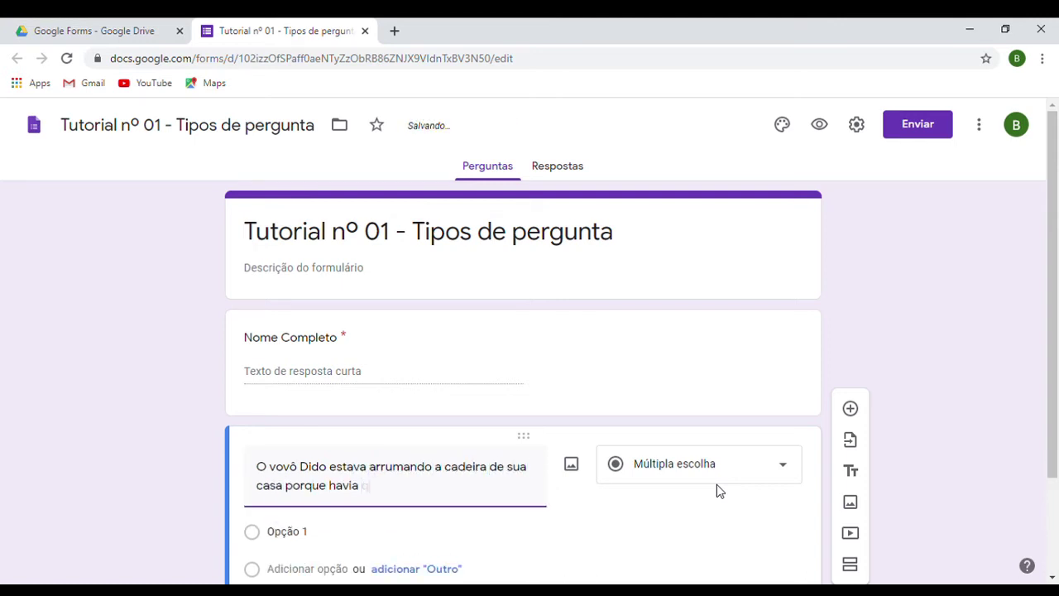
# Continue the question text with "de 13 pregos para o conserto. Em qual ábaco de pinos essa quantidade de pregos está representada?".
pyautogui.write(' de 13')
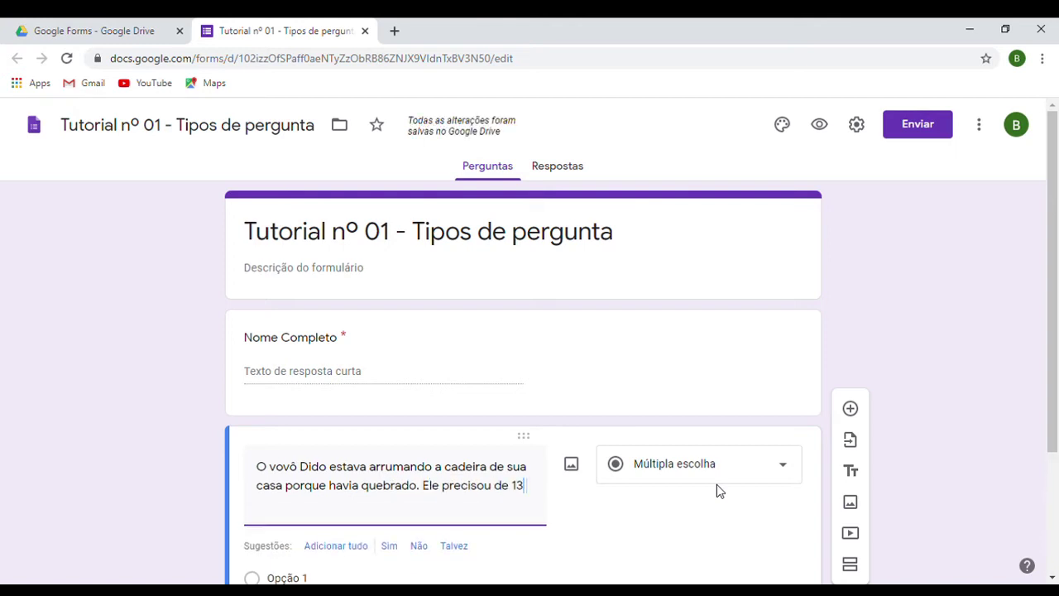
pyautogui.write(' pregos para o conserto.')
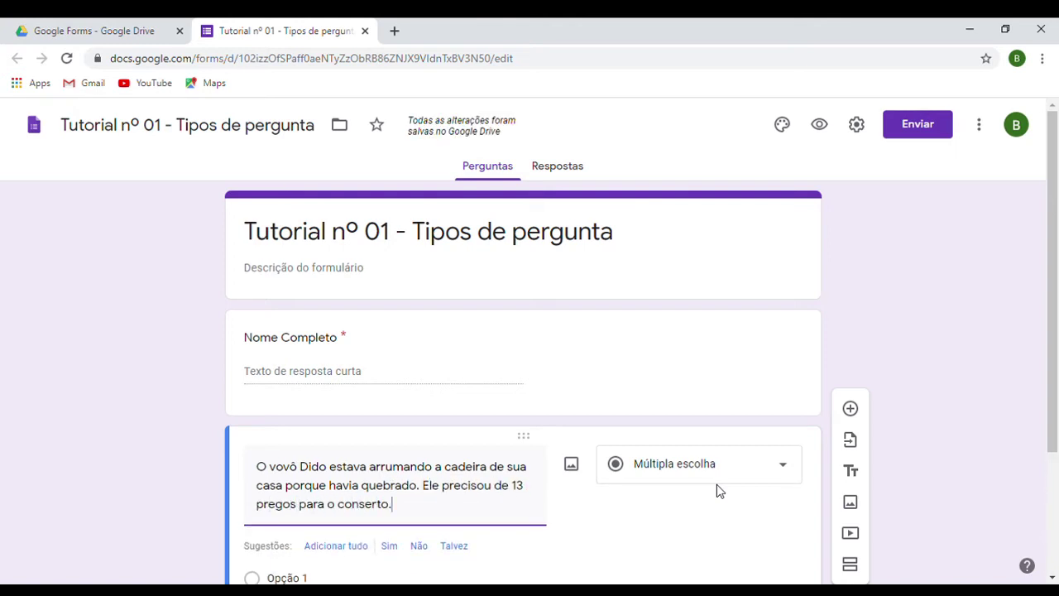
pyautogui.write(' Em qual ábaco ')
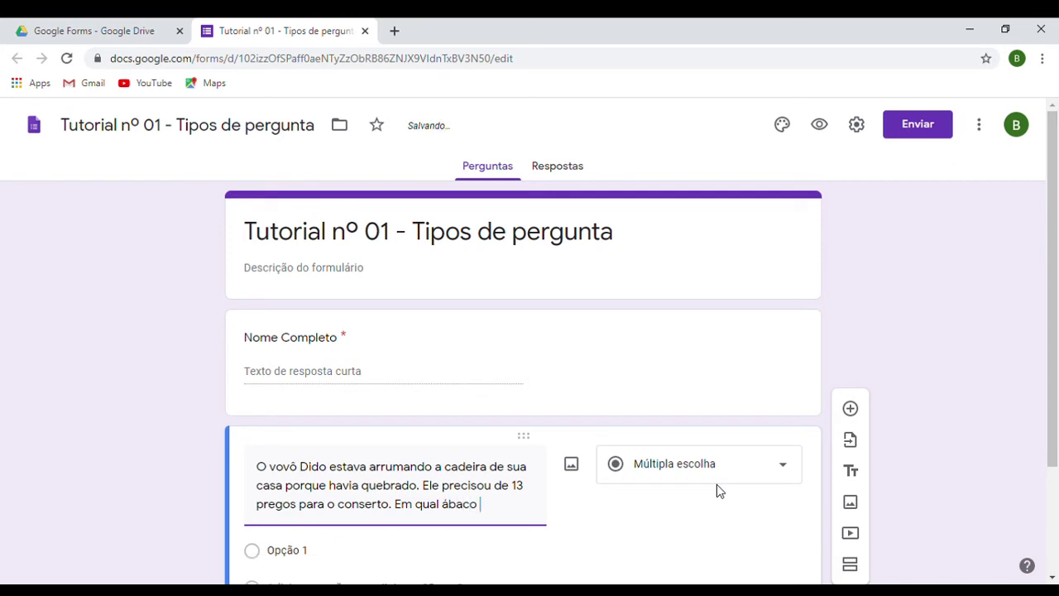
pyautogui.write('de pinos essa quanti')
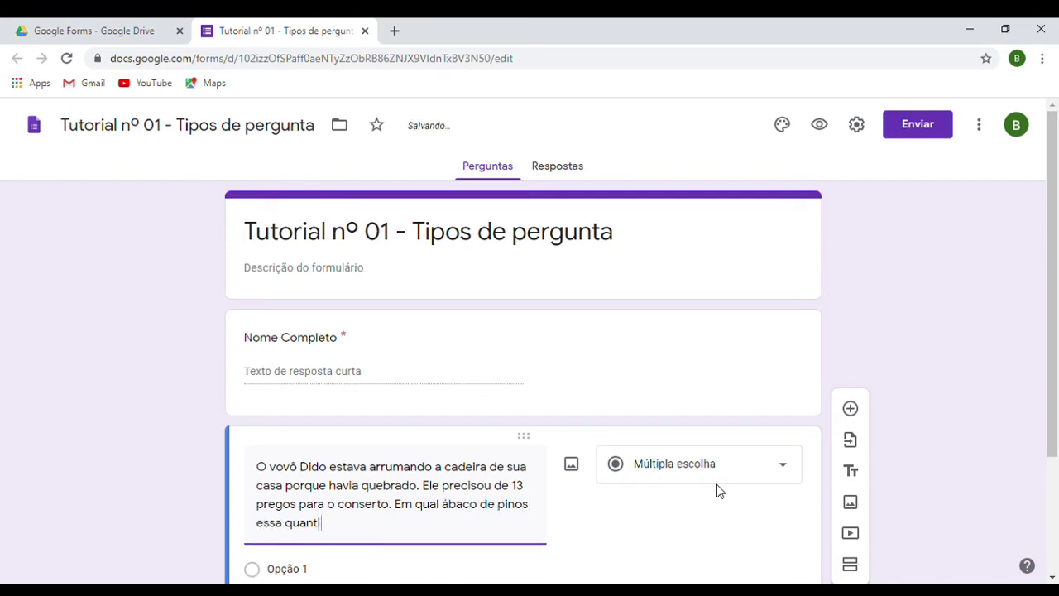
pyautogui.write('dade de pregos está representada?')
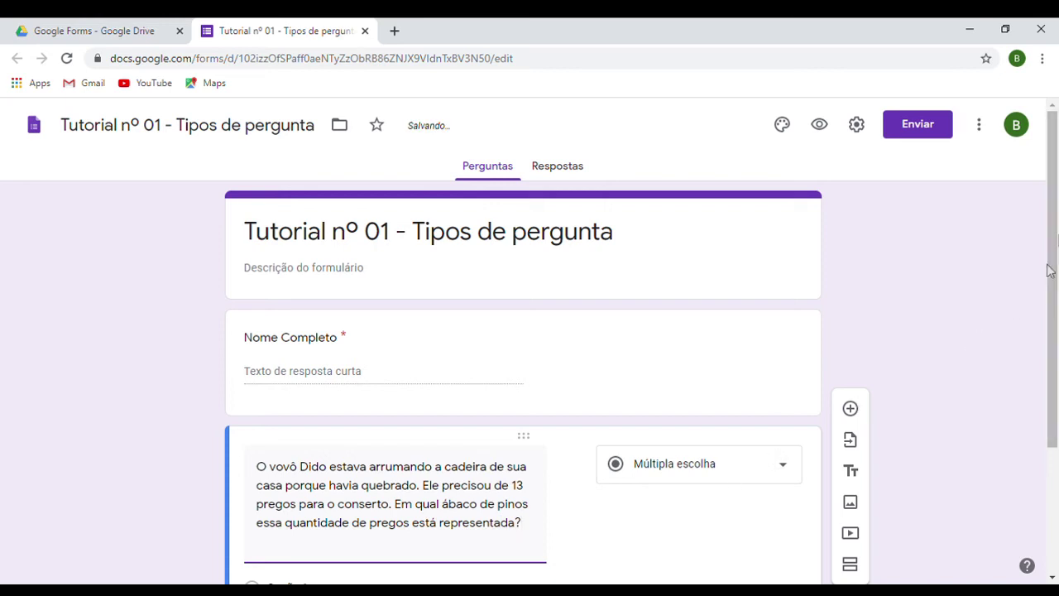
# Upload the image of the abacus with blue rings to "Opção 1" of the abacus question.
pyautogui.moveTo(1058, 213); pyautogui.dragTo(1047, 342)
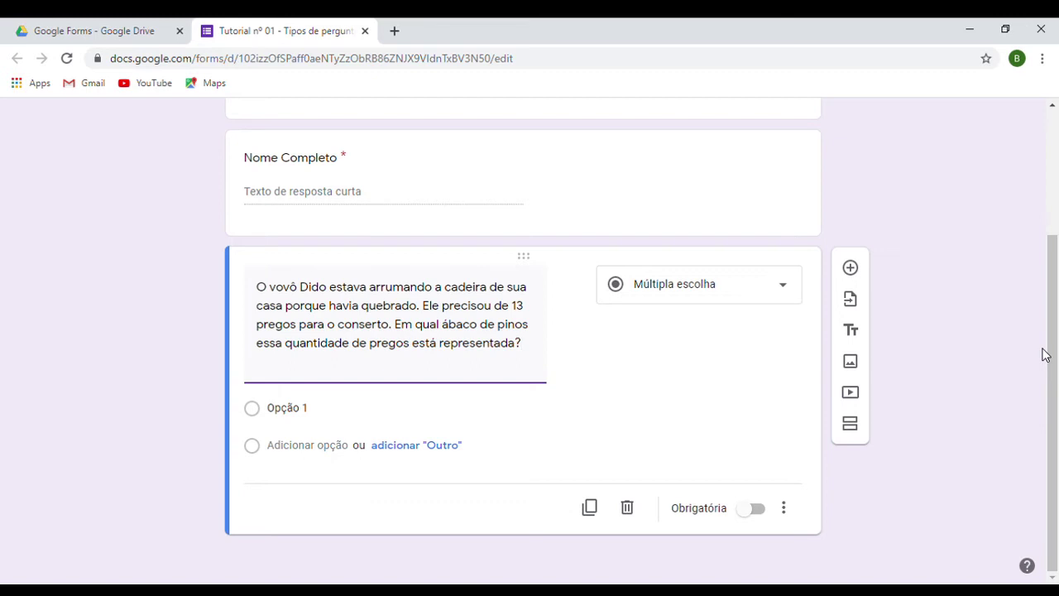
pyautogui.click(322, 406)
pyautogui.click(322, 406)
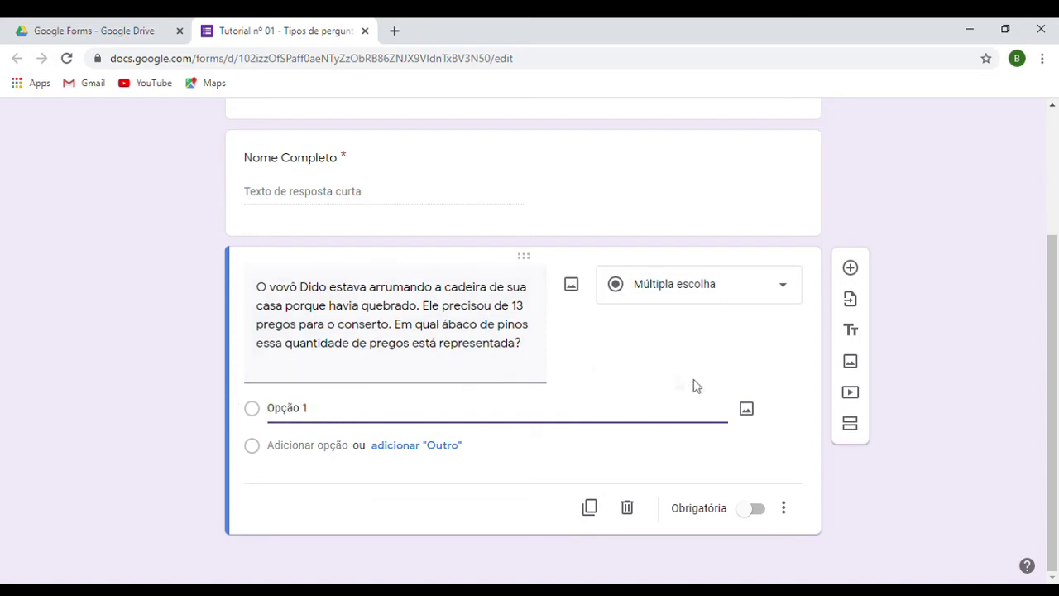
pyautogui.click(757, 418)
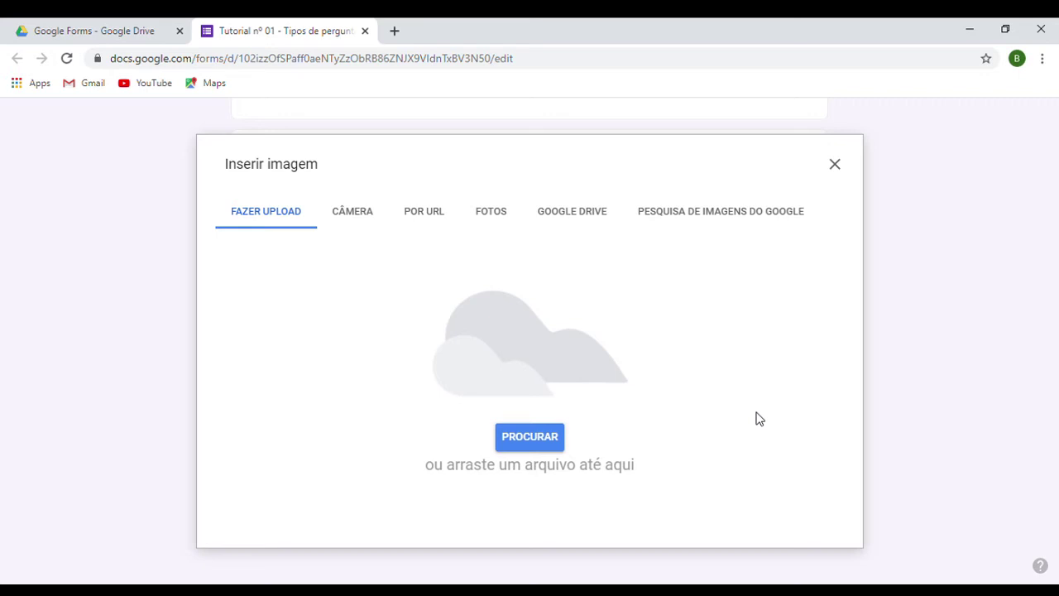
pyautogui.click(546, 443)
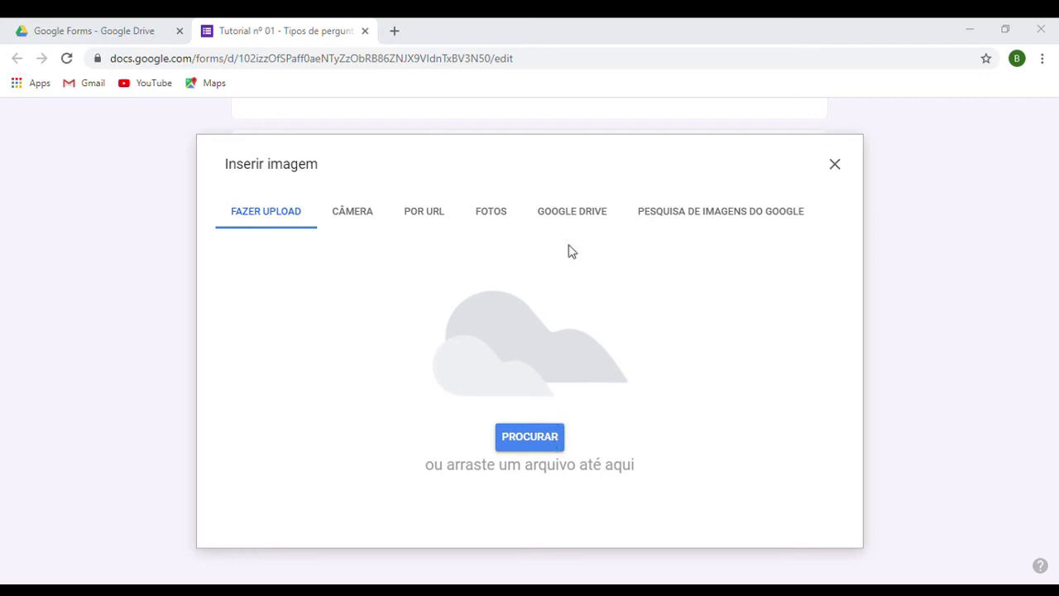
pyautogui.click(779, 485)
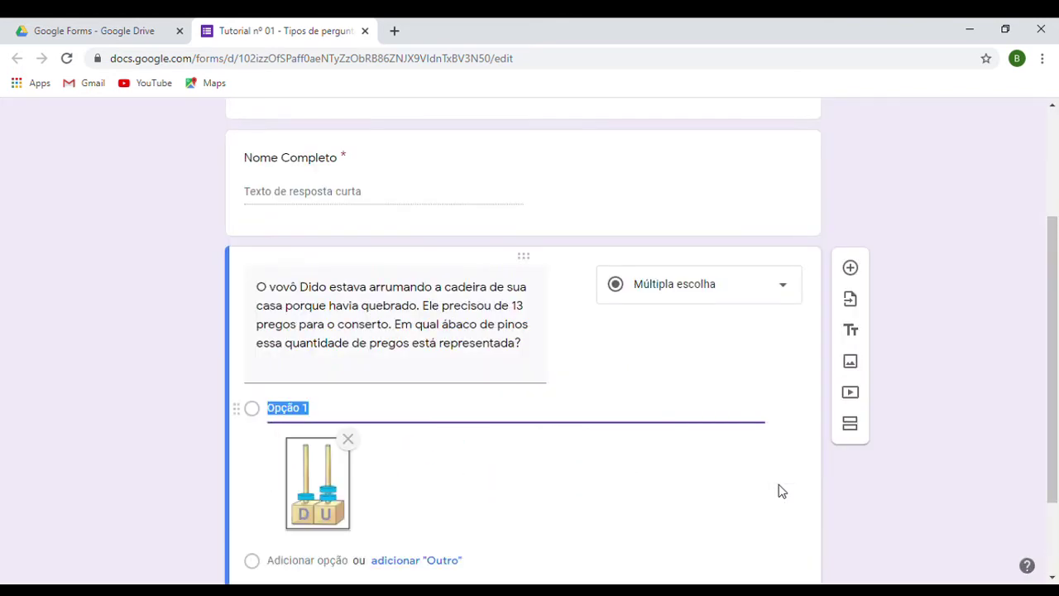
# Add three more answer options, "Opção 2", "Opção 3" and "Opção 4", to the abacus question.
pyautogui.scroll(-2, 1026, 351)
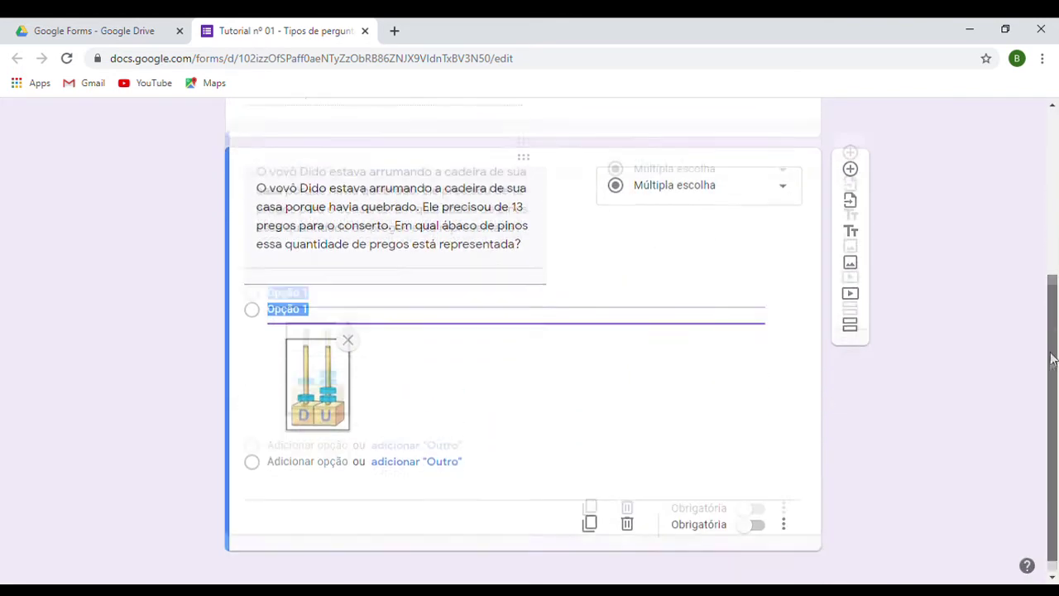
pyautogui.click(323, 449)
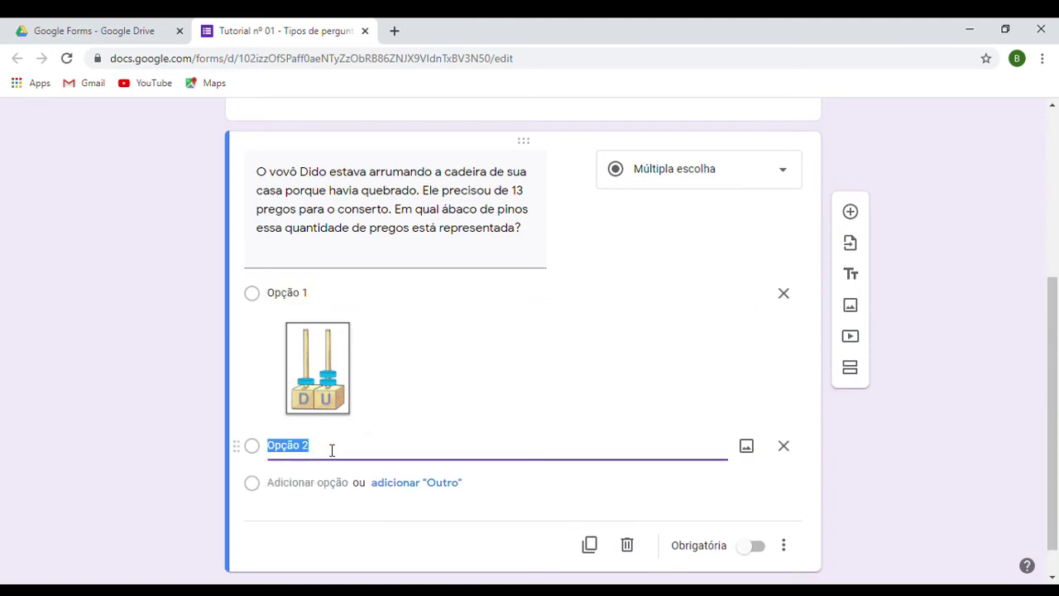
pyautogui.click(332, 451)
pyautogui.press('Return')
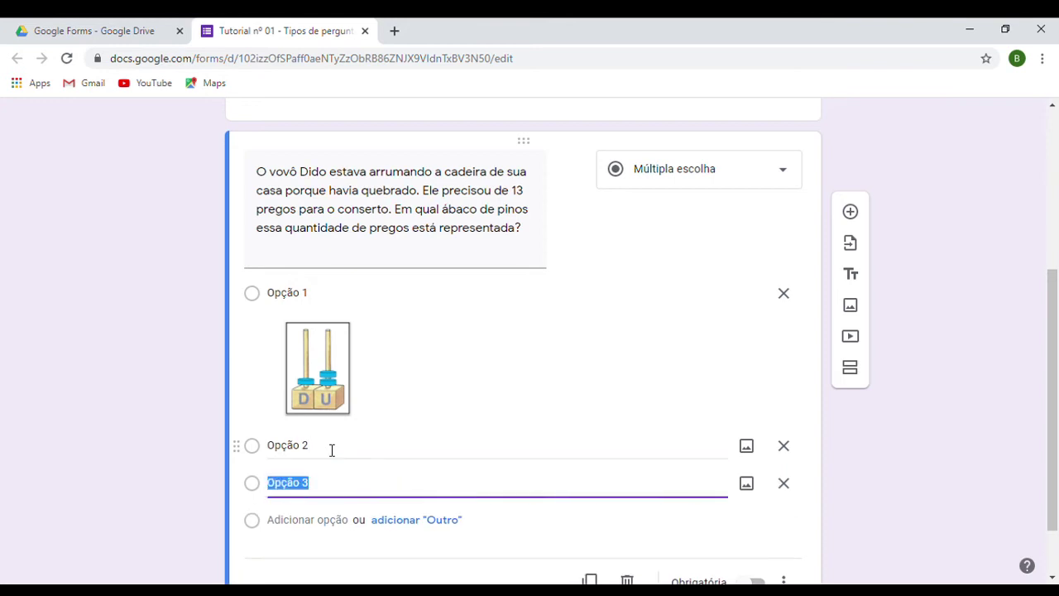
pyautogui.press('Return')
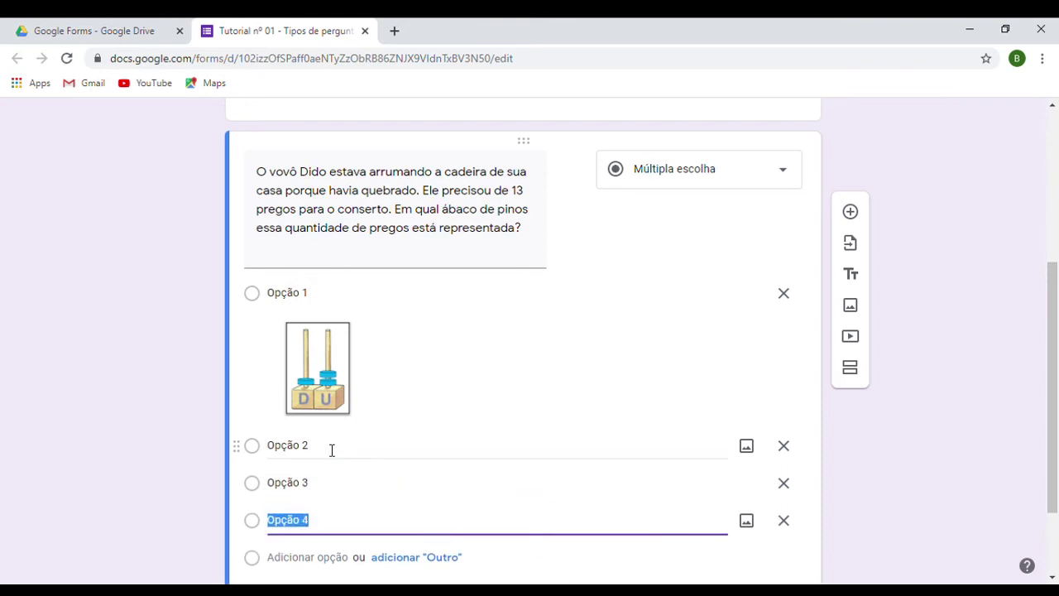
# Upload the image of the abacus with green rings to "Opção 2".
pyautogui.scroll(-1, 1056, 375)
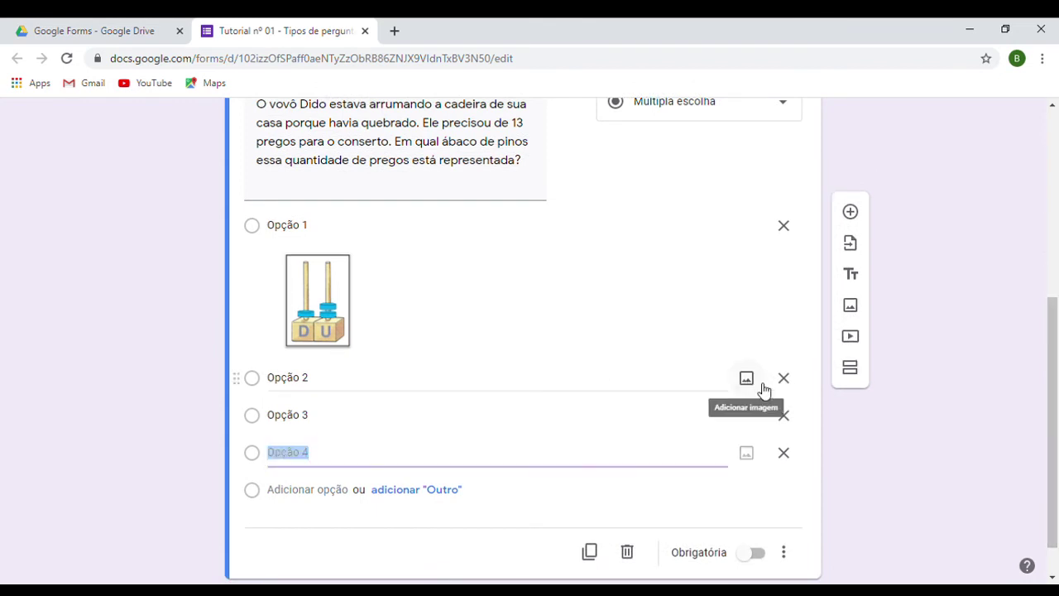
pyautogui.click(748, 378)
pyautogui.click(676, 220)
pyautogui.click(759, 474)
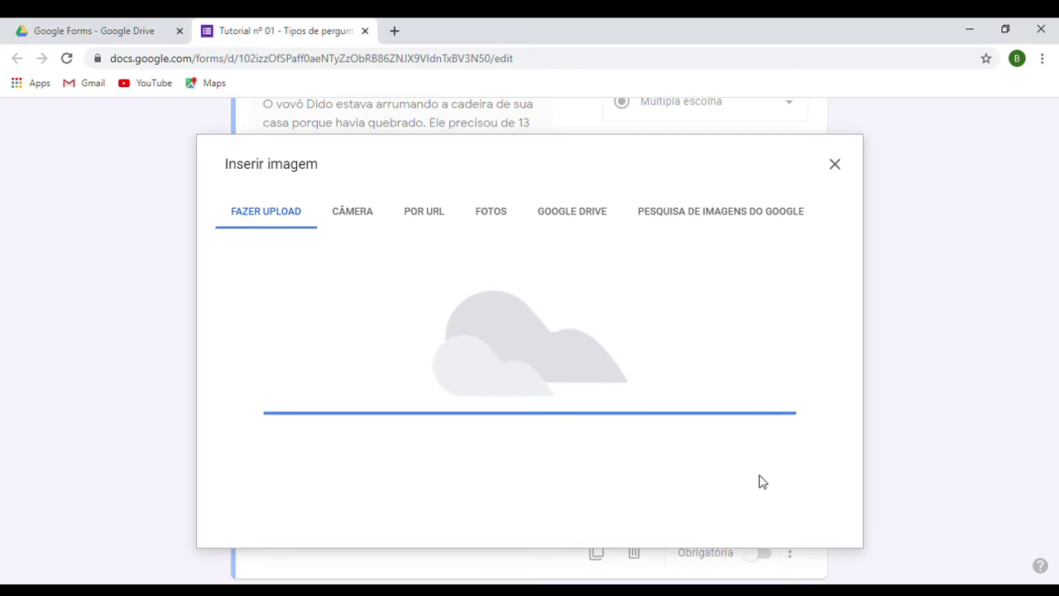
# Upload the image of the abacus with gray rings to "Opção 3".
pyautogui.click(759, 531)
pyautogui.click(533, 446)
pyautogui.click(726, 249)
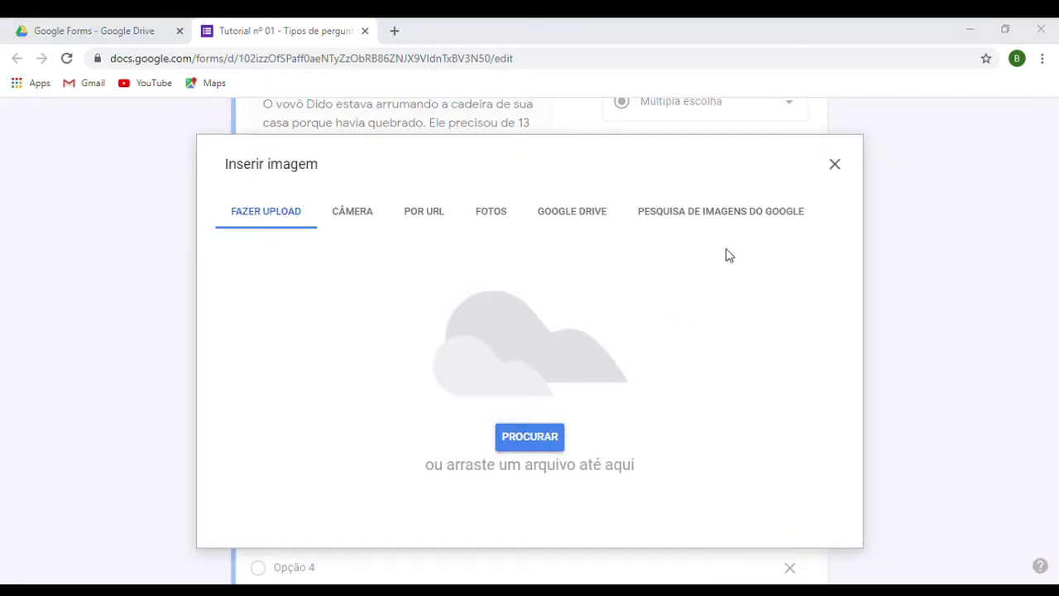
pyautogui.click(744, 475)
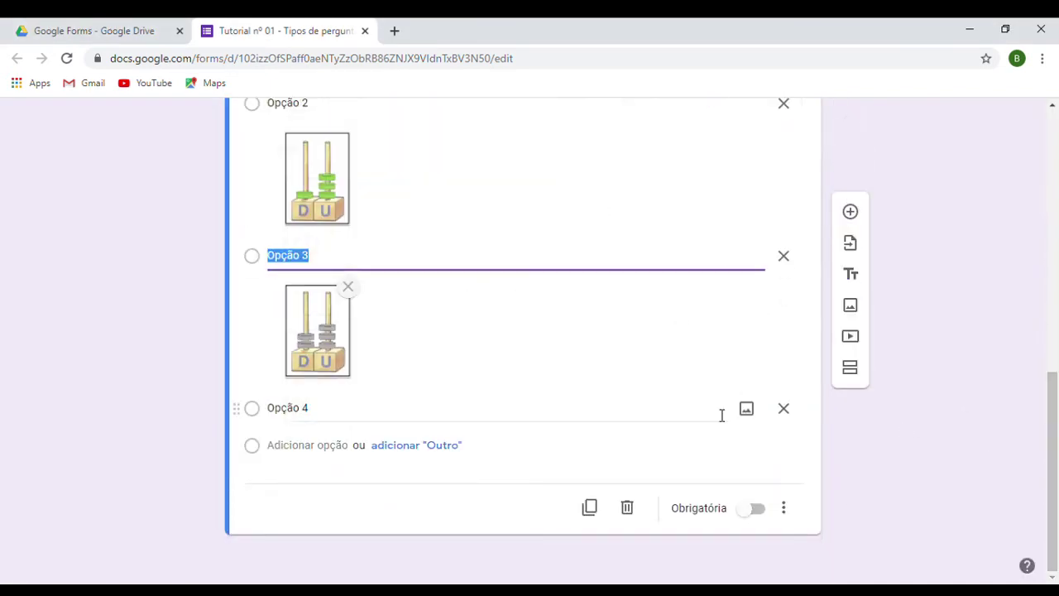
# Upload the image of the abacus with red rings to "Opção 4".
pyautogui.click(748, 408)
pyautogui.click(821, 266)
pyautogui.click(758, 481)
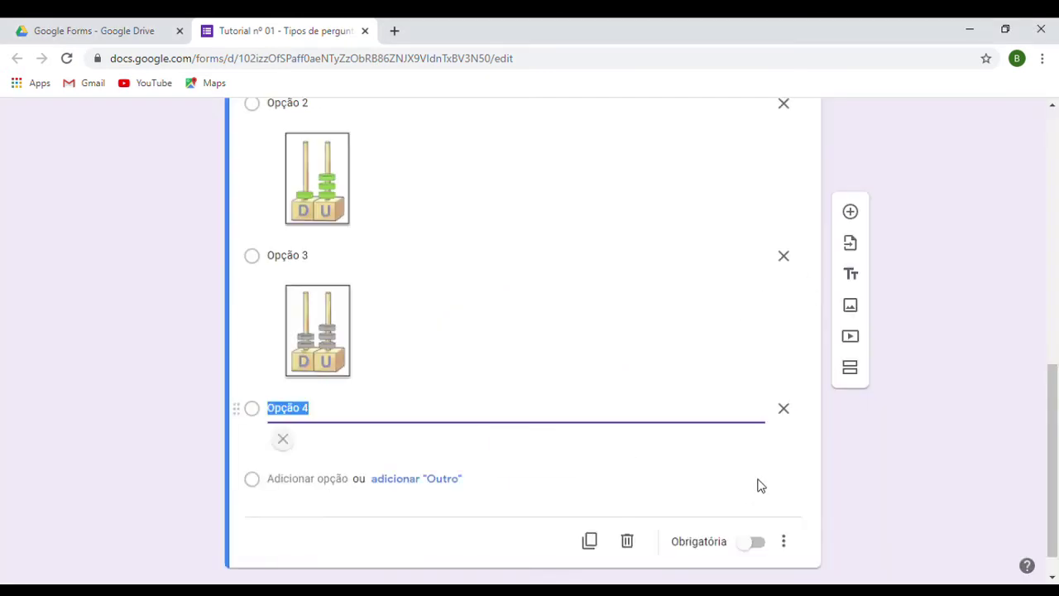
pyautogui.moveTo(1049, 468)
pyautogui.mouseDown()
pyautogui.moveTo(1049, 309)
pyautogui.moveTo(1045, 468)
pyautogui.mouseUp()
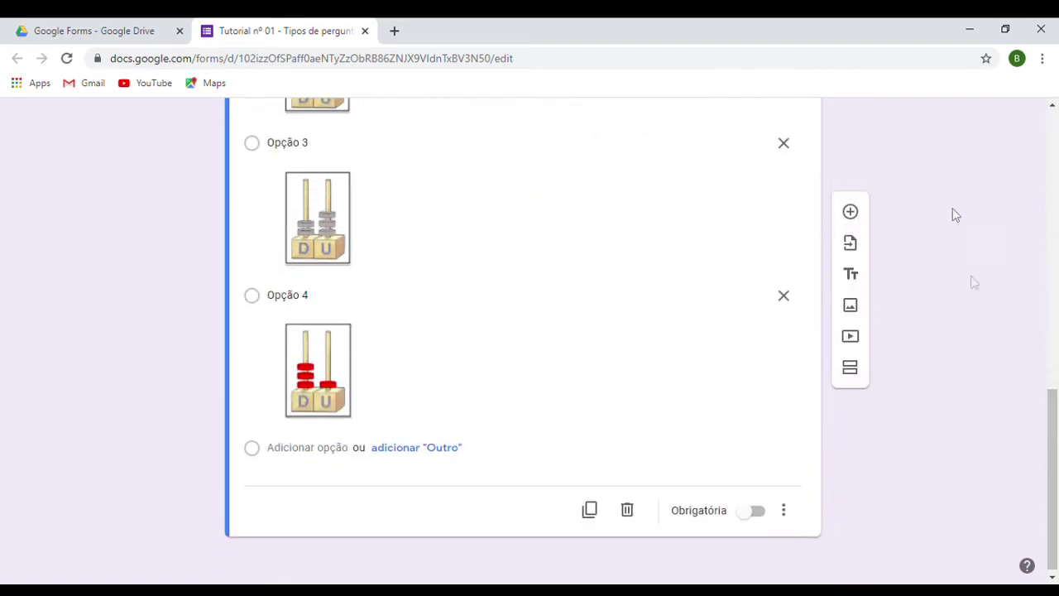
# Add a new question below the abacus question and set its type to "Caixas de seleção".
pyautogui.click(863, 215)
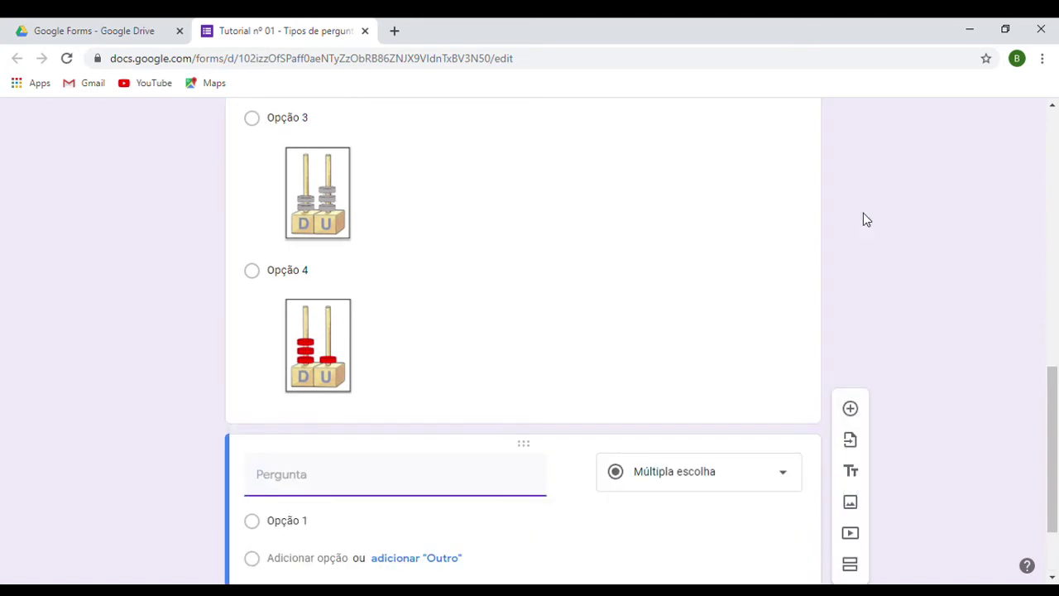
pyautogui.moveTo(1050, 520); pyautogui.dragTo(1046, 559)
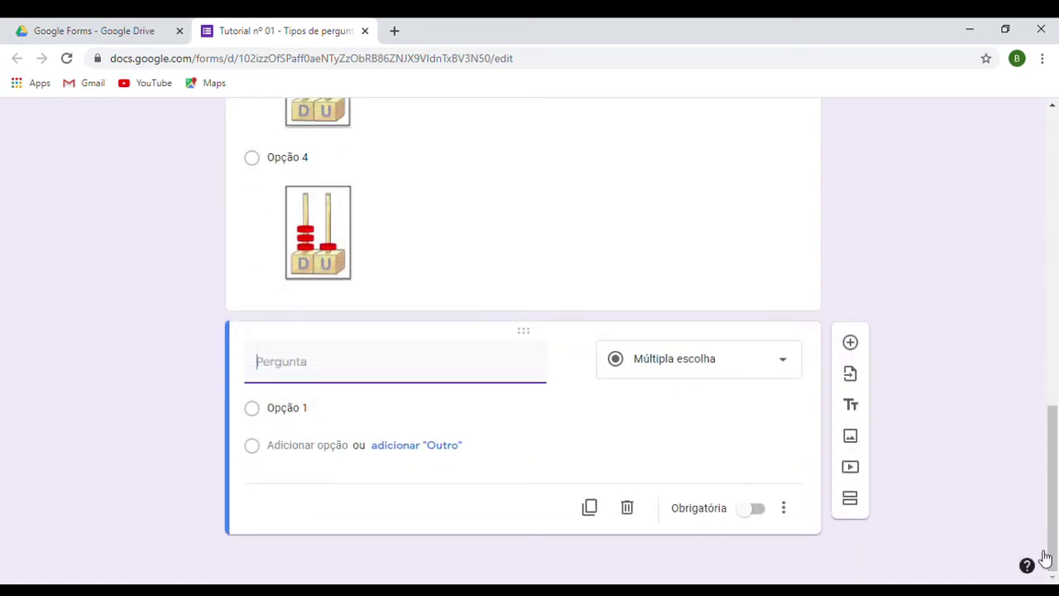
pyautogui.click(777, 373)
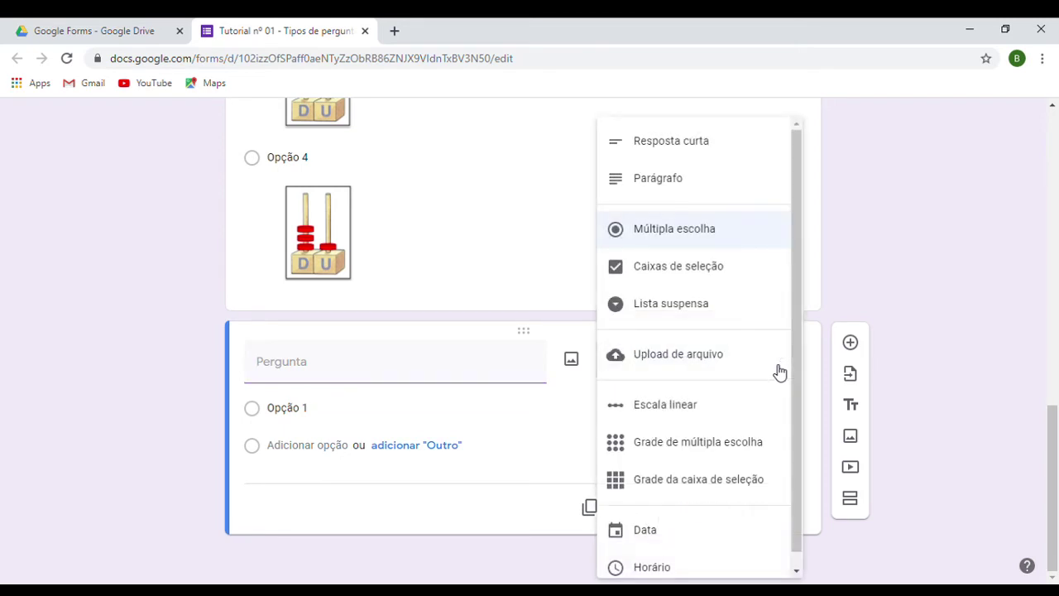
pyautogui.click(763, 278)
# Write the question text about a boy's repeated toys, ending with "Selecione quais brinquedos se repetem e suas quantidades:".
pyautogui.click(505, 377)
pyautogui.write('Daniel gosta muito dos seus brinquedos. Ele percebeu que tinha algu')
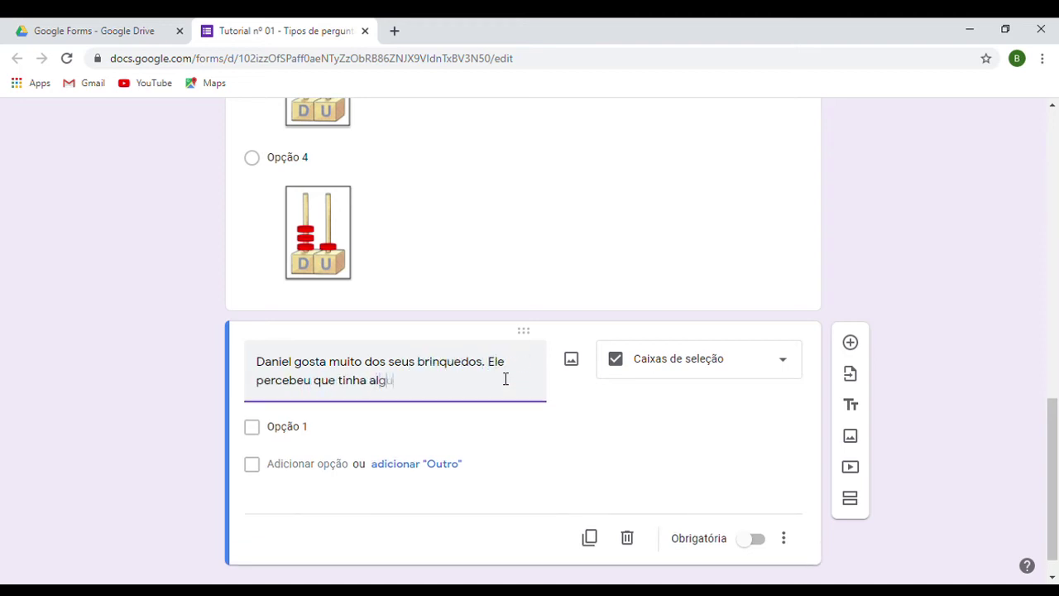
pyautogui.write('ns repetidos. Selecione quais ')
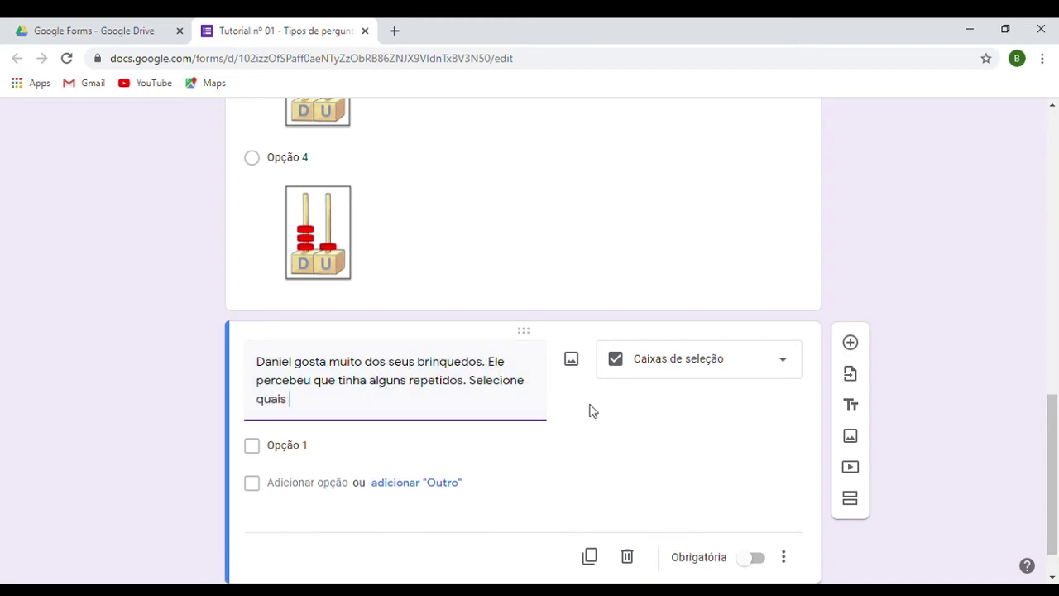
pyautogui.write('brinquedos se repetem e suas quantidades.')
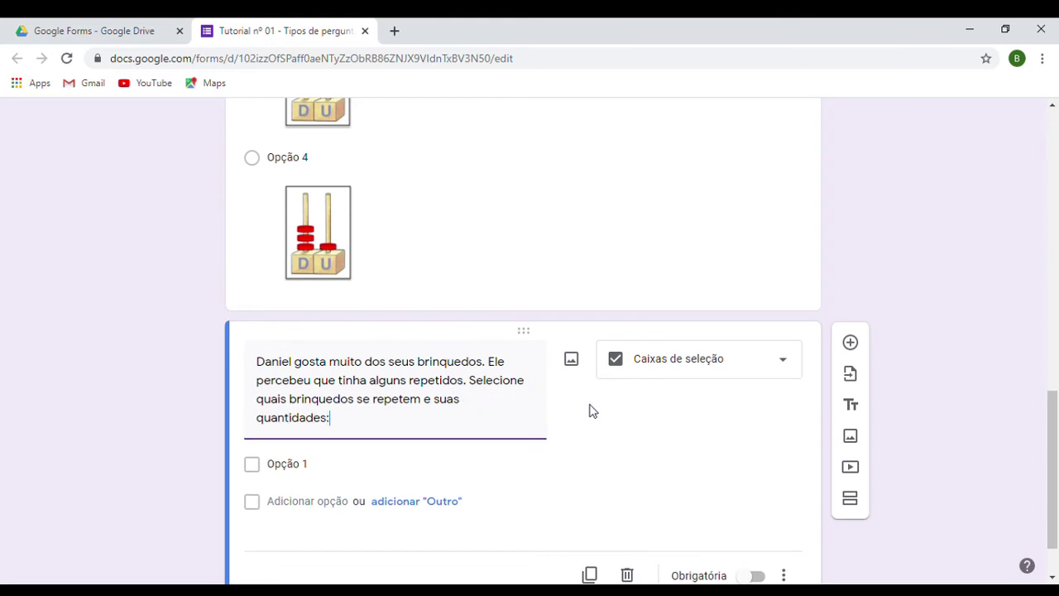
# Upload the picture of the boy surrounded by balls, cars and shuttlecocks to the checkbox question.
pyautogui.click(571, 360)
pyautogui.click(556, 447)
pyautogui.click(665, 347)
pyautogui.click(760, 480)
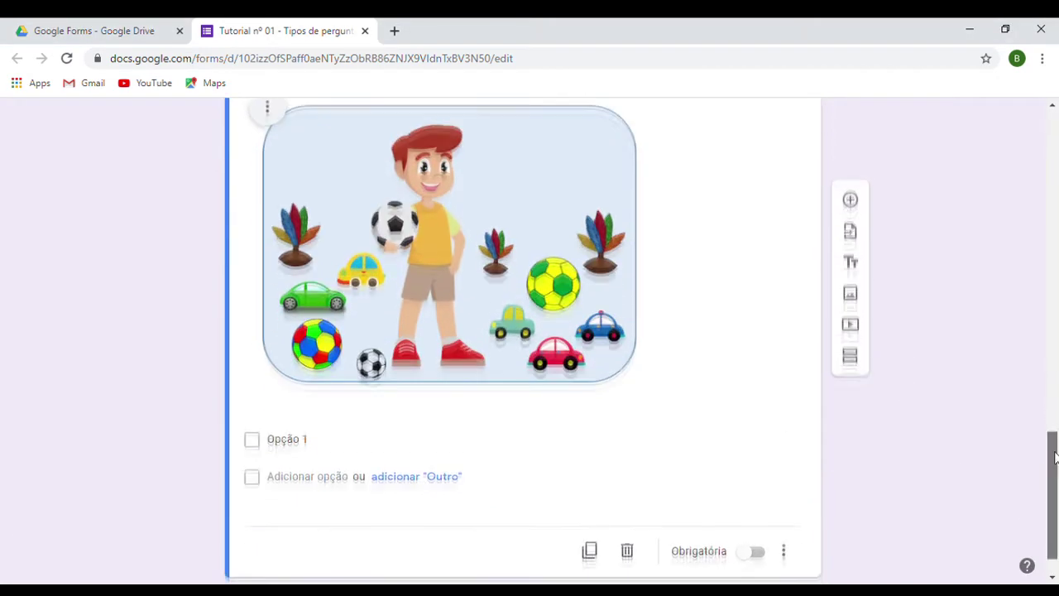
# Enter the checkbox options "5 carros", "3 petecas", "2 bolas", "4 carros" and "4 petecas", leaving no extra blank option.
pyautogui.click(488, 455)
pyautogui.write('5 carros')
pyautogui.press('Return')
pyautogui.write('3 petecas')
pyautogui.press('Return')
pyautogui.write('2 bolas')
pyautogui.press('Return')
pyautogui.write('4 carros')
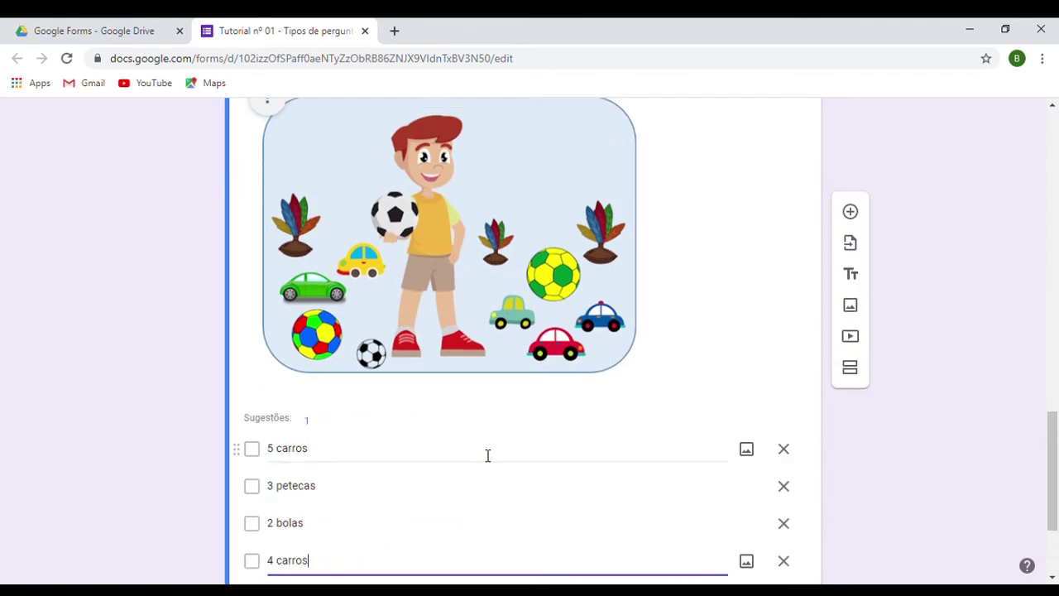
pyautogui.press('Return')
pyautogui.write('4 petecas')
pyautogui.press('Return')
pyautogui.click(784, 434)
# Reorder the checkbox options by moving "3 petecas" and then "2 bolas" to the end of the list.
pyautogui.moveTo(1054, 486); pyautogui.dragTo(1058, 453)
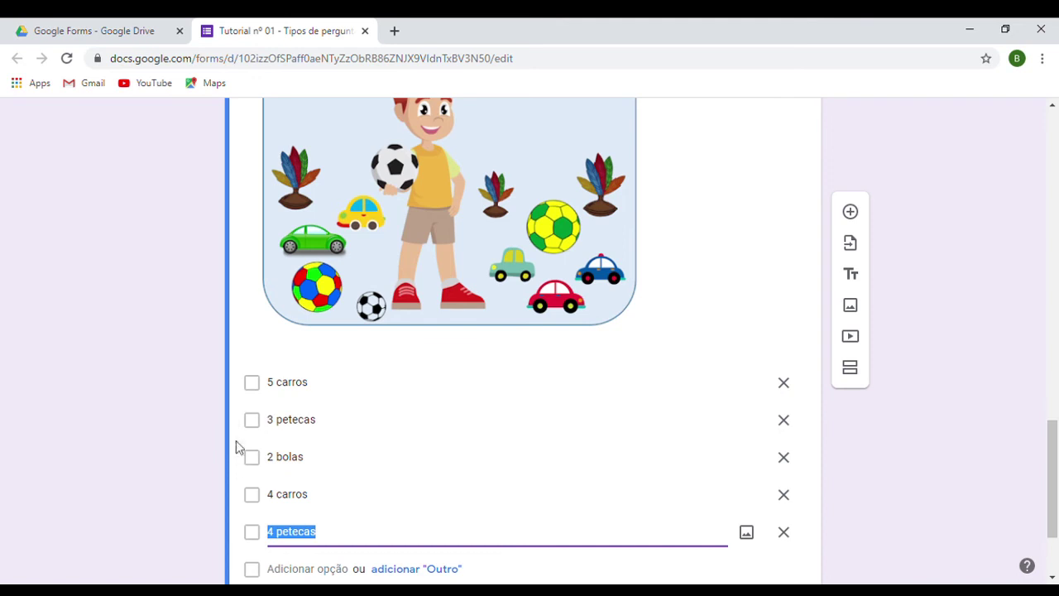
pyautogui.moveTo(248, 426); pyautogui.dragTo(240, 560)
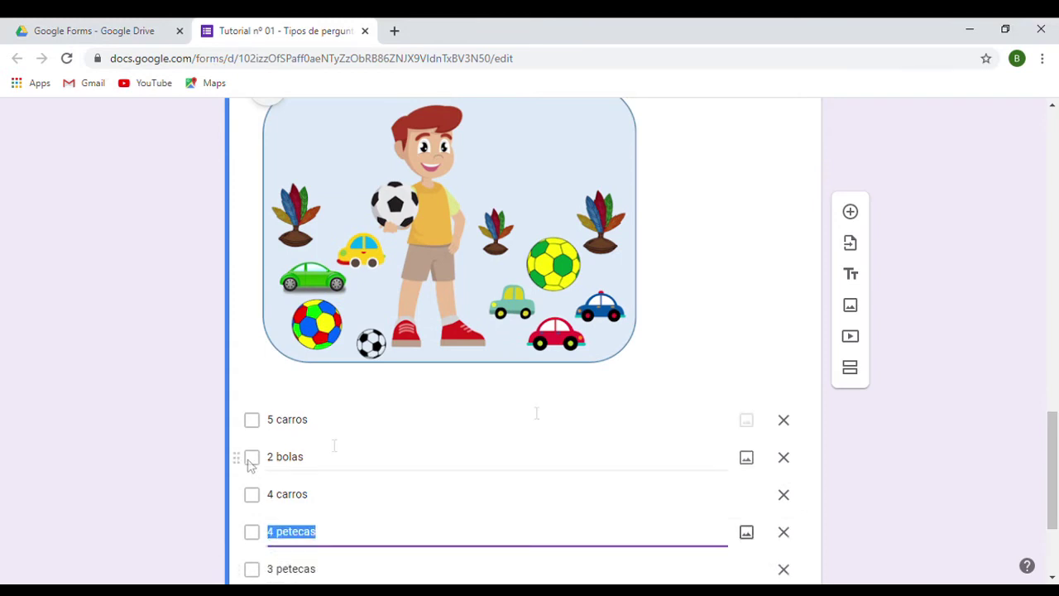
pyautogui.scroll(-2, 248, 463)
pyautogui.moveTo(245, 322); pyautogui.dragTo(237, 492)
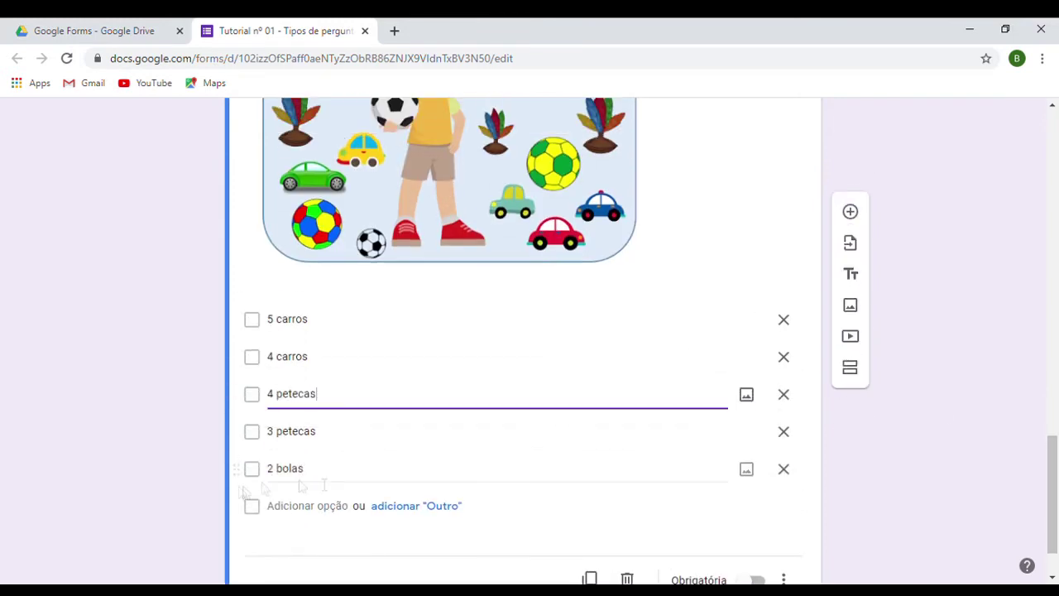
# Add response validation to the toys question with "Selecione exatamente" 3 and the custom error text "Máximo 3 opções".
pyautogui.scroll(-2, 1057, 474)
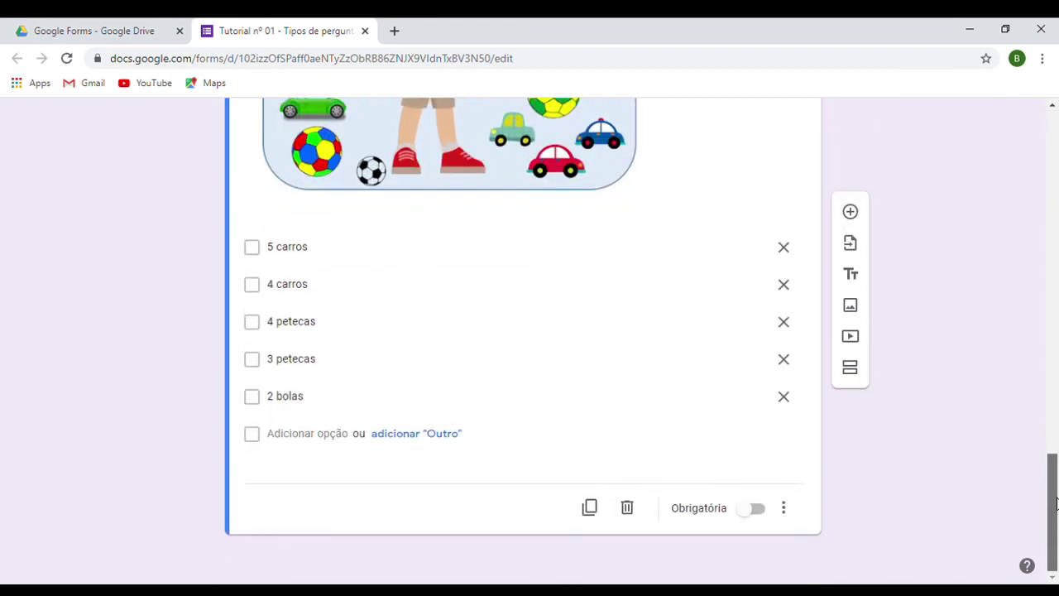
pyautogui.click(791, 514)
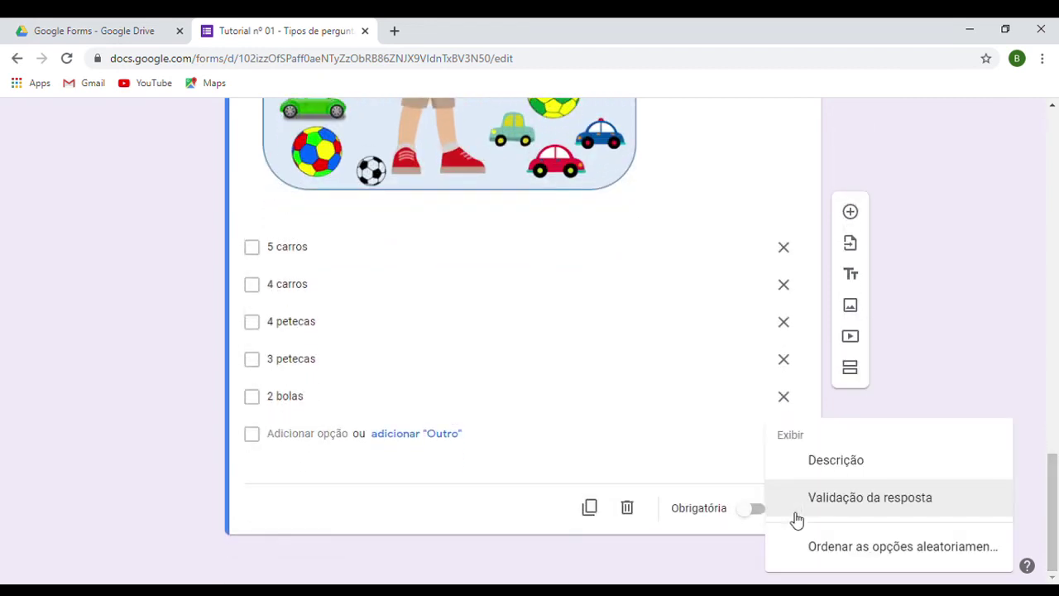
pyautogui.click(999, 508)
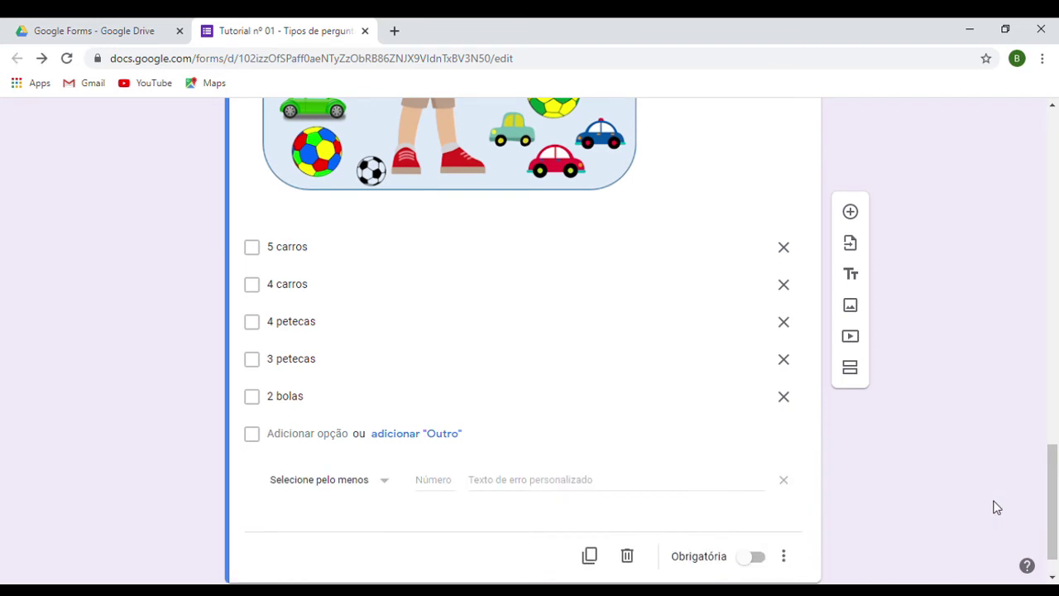
pyautogui.click(386, 481)
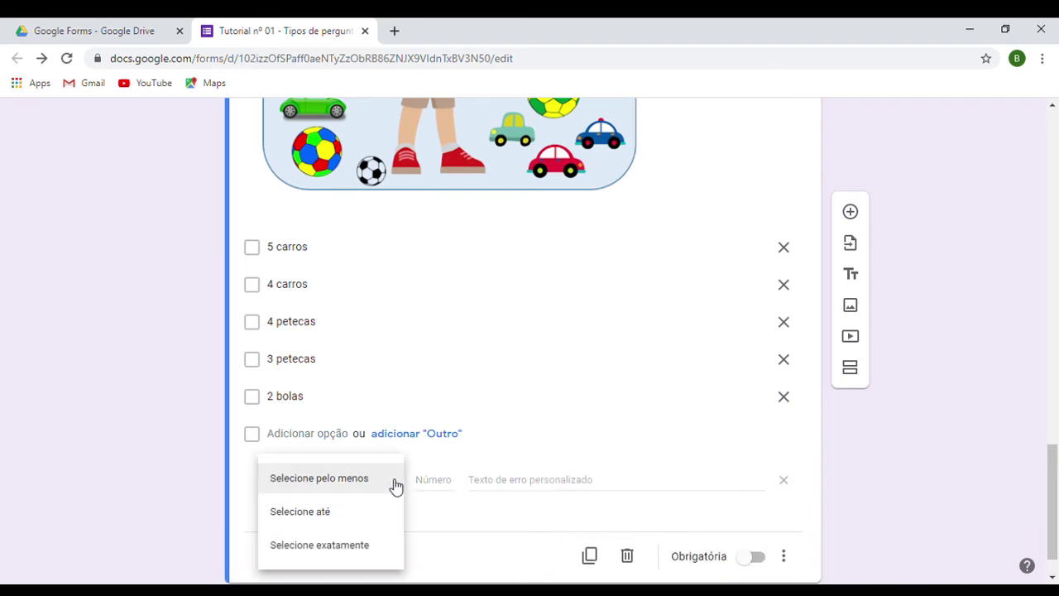
pyautogui.click(371, 488)
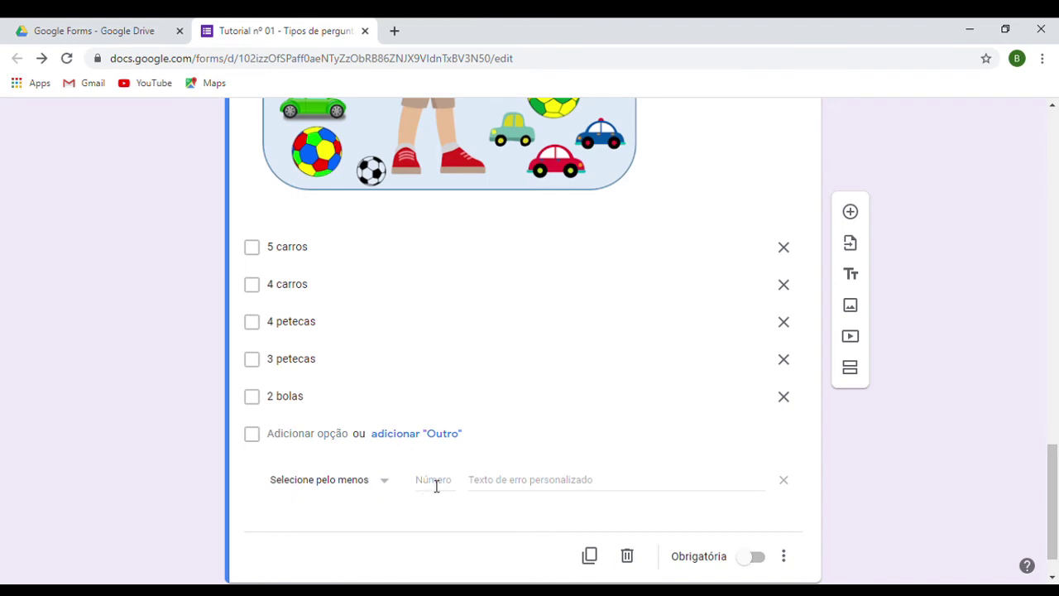
pyautogui.click(396, 486)
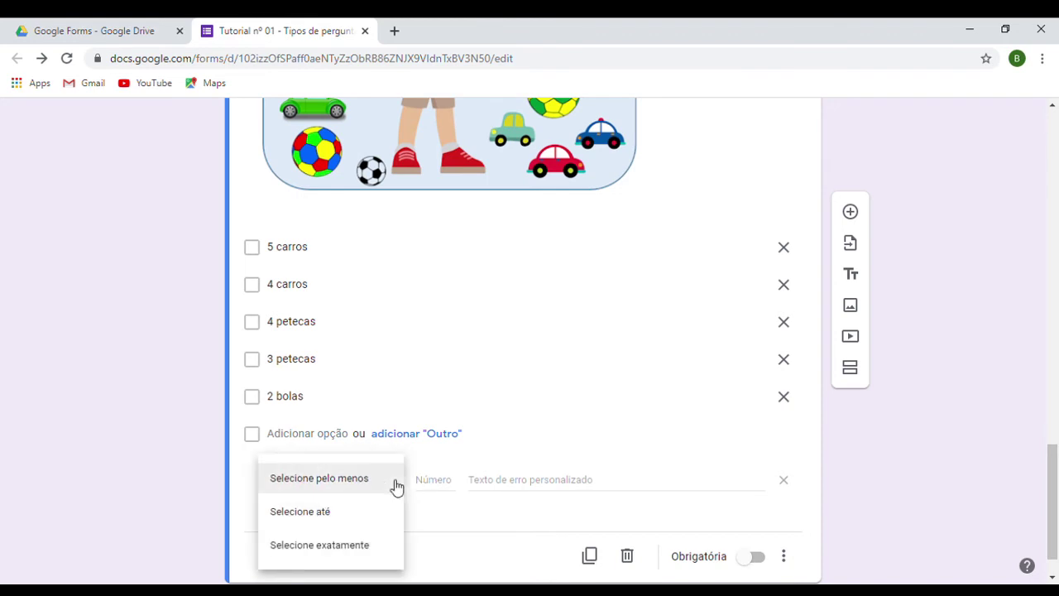
pyautogui.click(389, 544)
pyautogui.click(442, 484)
pyautogui.write('3')
pyautogui.click(535, 485)
pyautogui.write('Máximo 3')
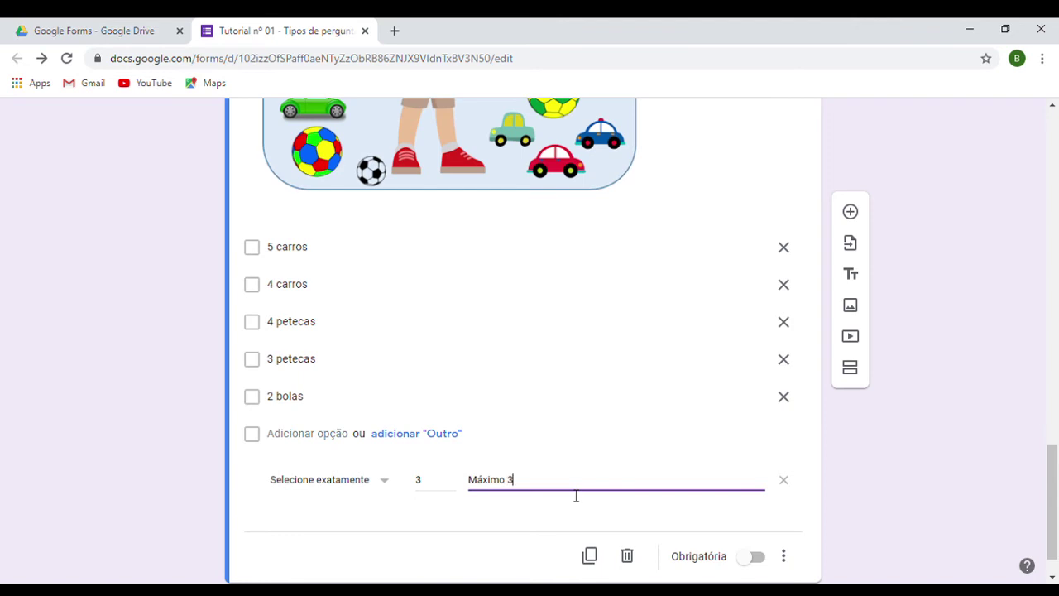
pyautogui.write(' opções')
pyautogui.click(251, 519)
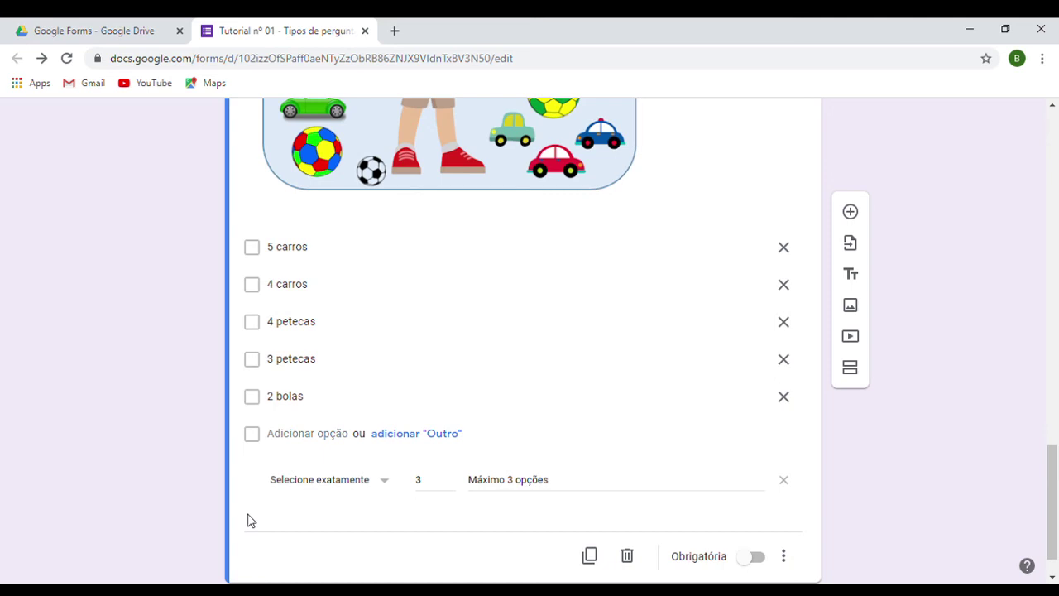
# Add a new question below the toys question and set its type to "Lista suspensa".
pyautogui.click(861, 212)
pyautogui.moveTo(1056, 491); pyautogui.dragTo(1057, 522)
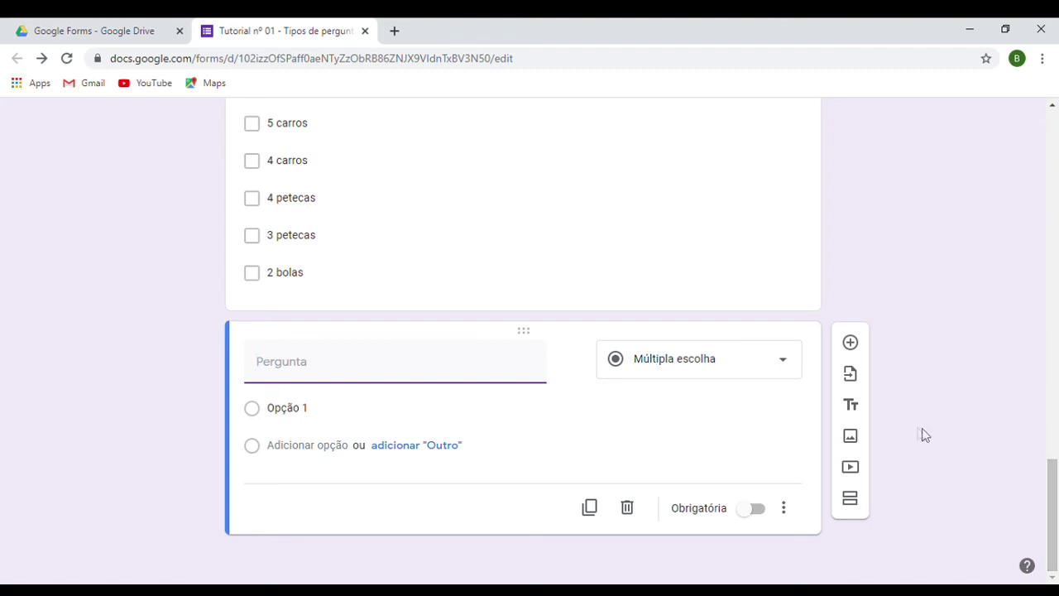
pyautogui.click(783, 360)
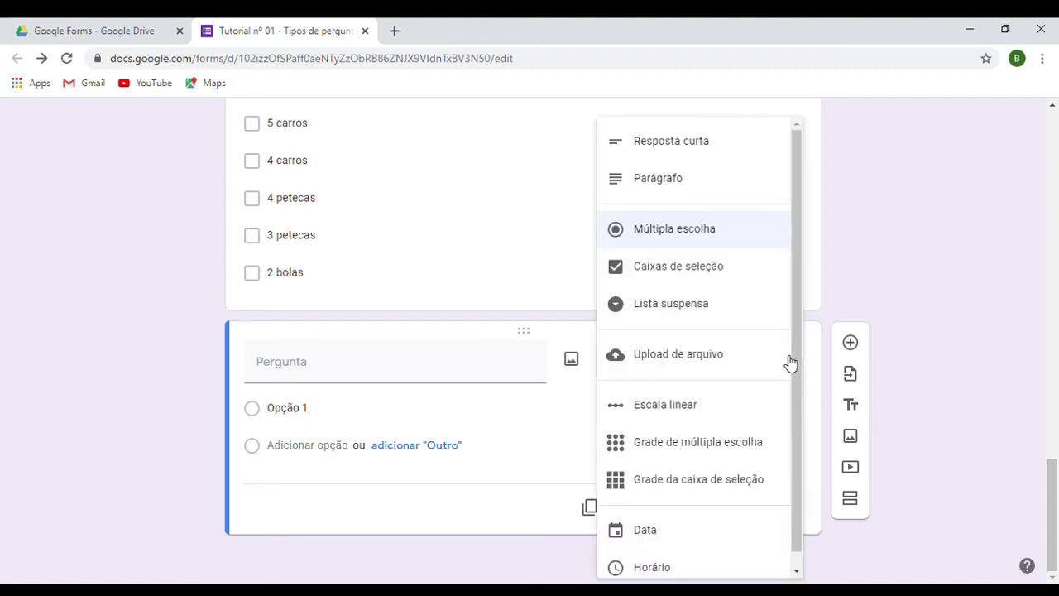
pyautogui.click(769, 305)
# Write the question text about a boy's mother's birthday, ending with "Ela completou 42 anos. Como podemos decompor esse número?".
pyautogui.click(467, 380)
pyautogui.write('Yan está m')
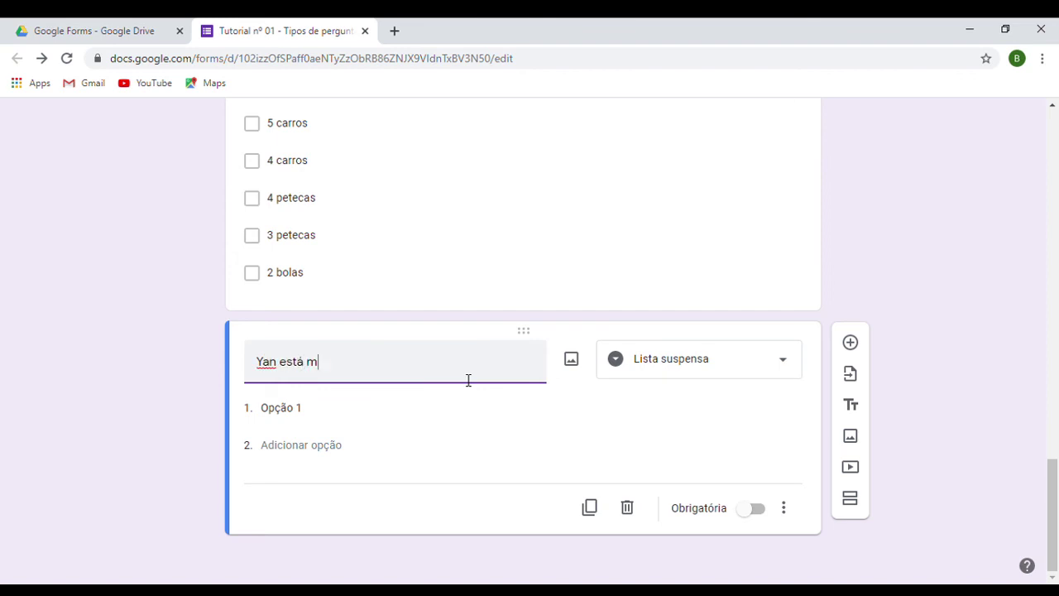
pyautogui.write('uito feliz porque ontem foi o aniversário da sua mãe! Ela completou 42 anos. Comos po')
pyautogui.press('BackSpace')
pyautogui.press('BackSpace')
pyautogui.press('BackSpace')
pyautogui.press('BackSpace')
pyautogui.write('podemos decompor esse número?')
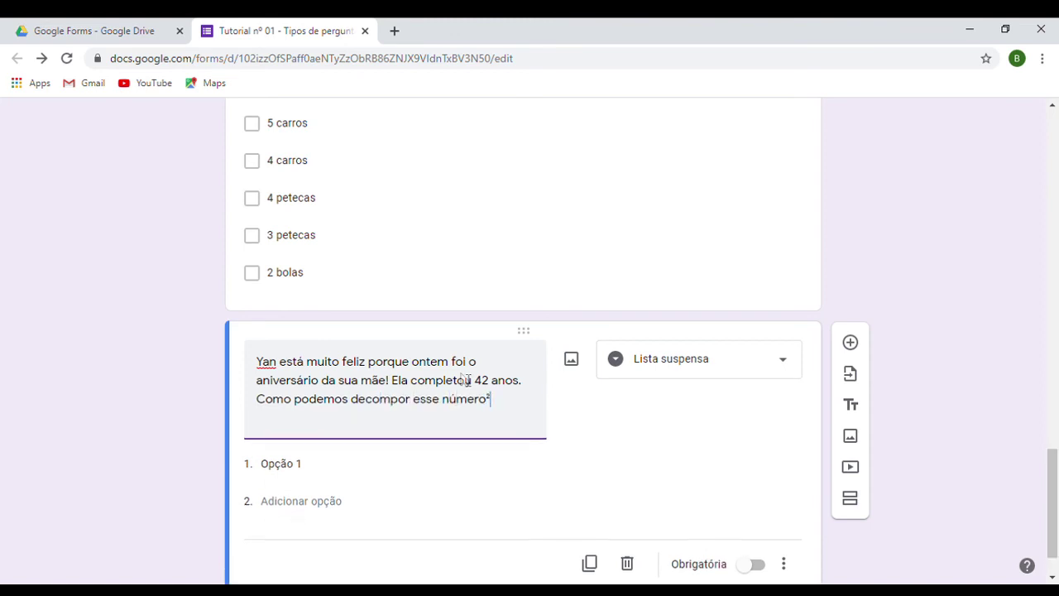
# Enter the first two dropdown options as "4 unidades e 2 dezenas 4+20" and "4 dezenas e 2 unidades 40+2".
pyautogui.click(520, 463)
pyautogui.write('4 unidades e 2 dezenas 4+20')
pyautogui.press('Return')
pyautogui.write('4 dezenas e 2 unidades 4')
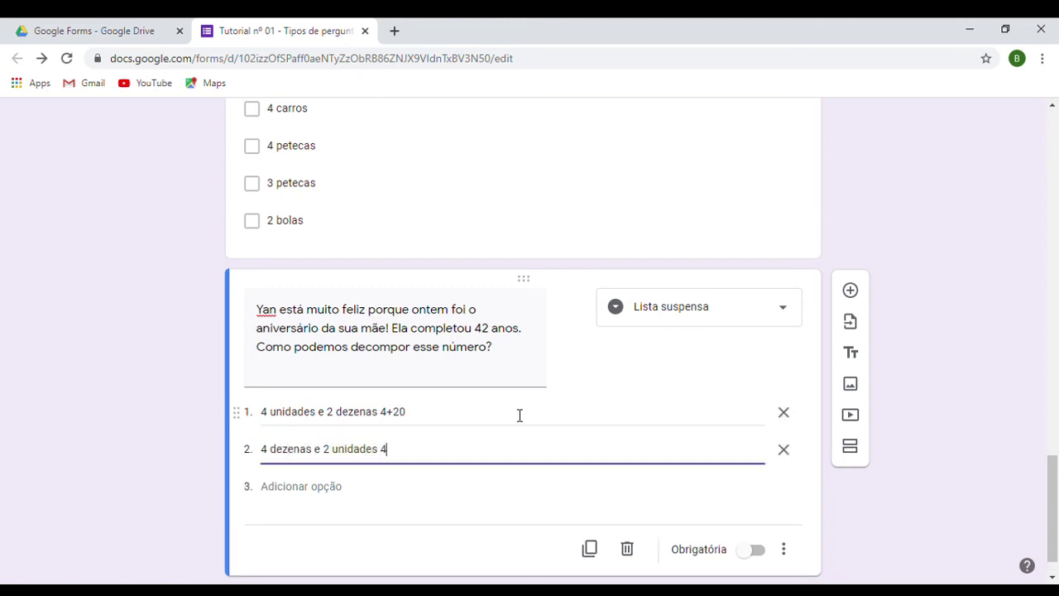
pyautogui.write('0+2')
# Add two more dropdown options, "4 dezenas e 1 unidade 40+1" and "2 unidades e 4 dezenas 2+40".
pyautogui.press('Return')
pyautogui.write('4 dezenas e 1 unidade 40+1')
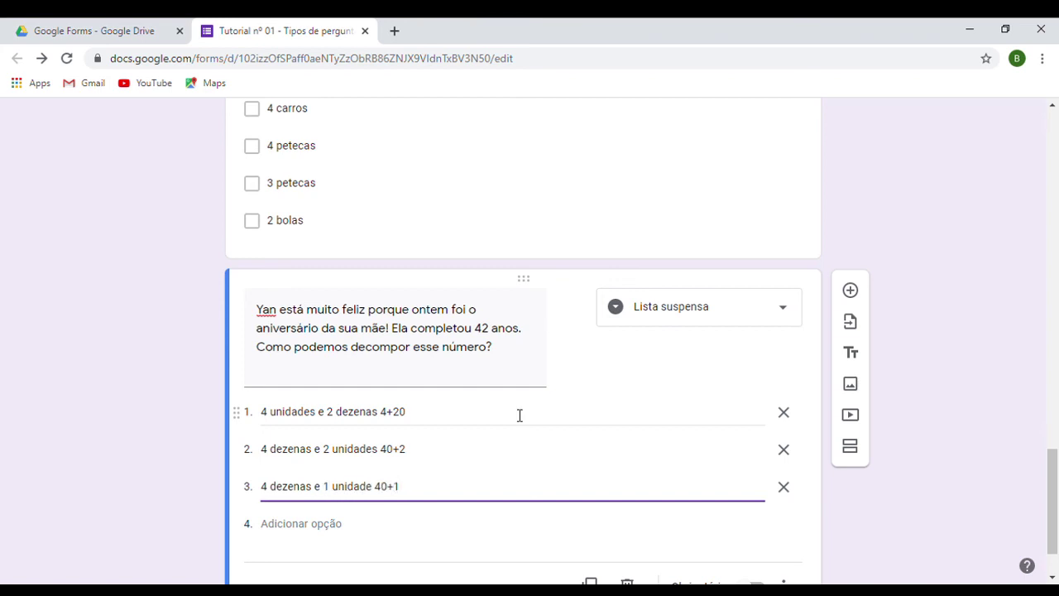
pyautogui.press('Return')
pyautogui.write('2 unidades e 4 dezenas 2+40')
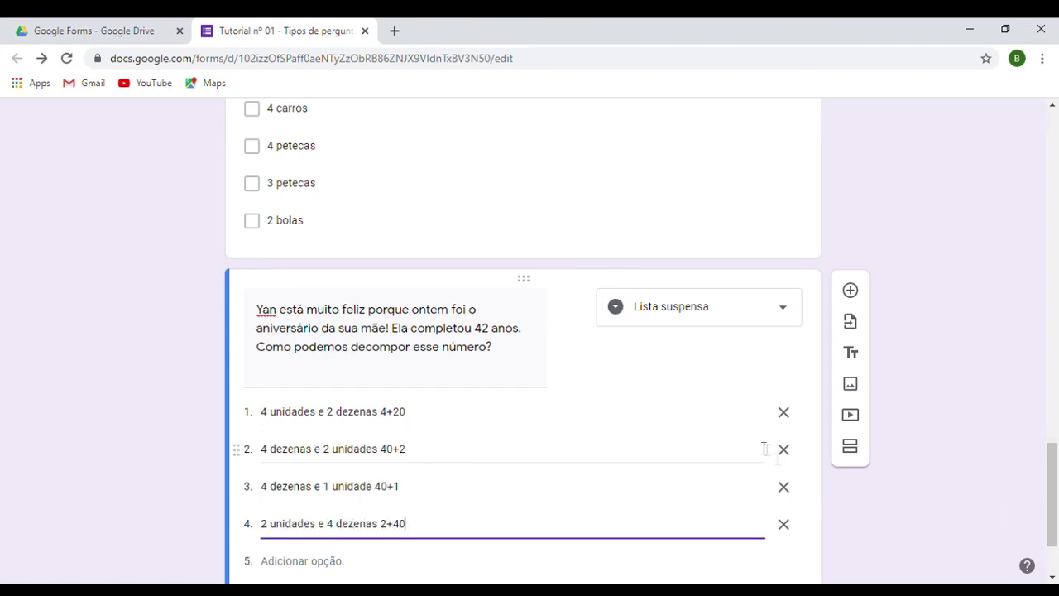
# Upload the birthday cake image with the number 42 to the dropdown question and align it to the center.
pyautogui.moveTo(1054, 488); pyautogui.dragTo(1056, 515)
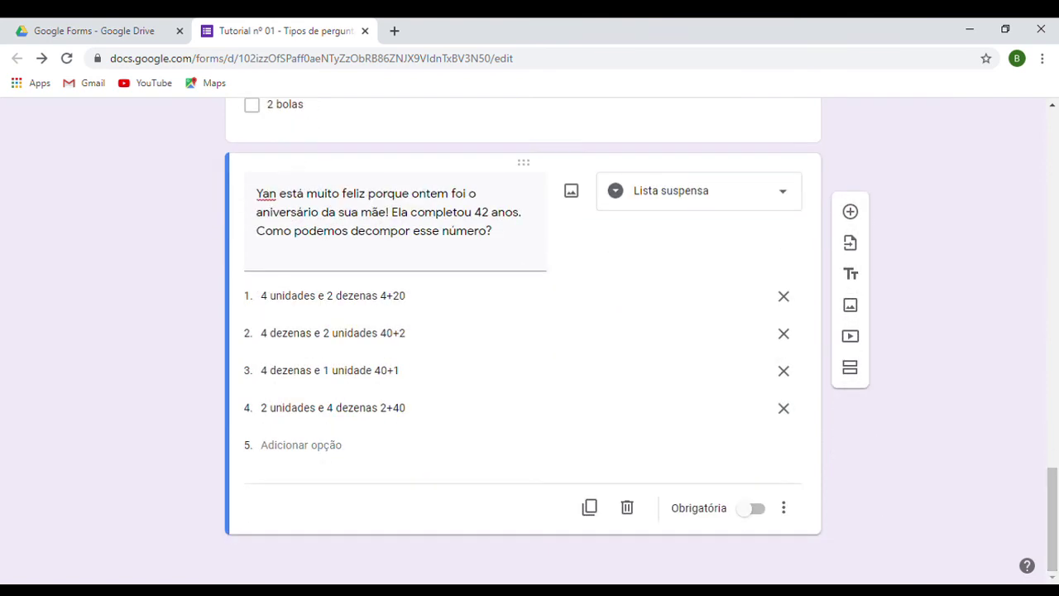
pyautogui.click(572, 191)
pyautogui.click(542, 435)
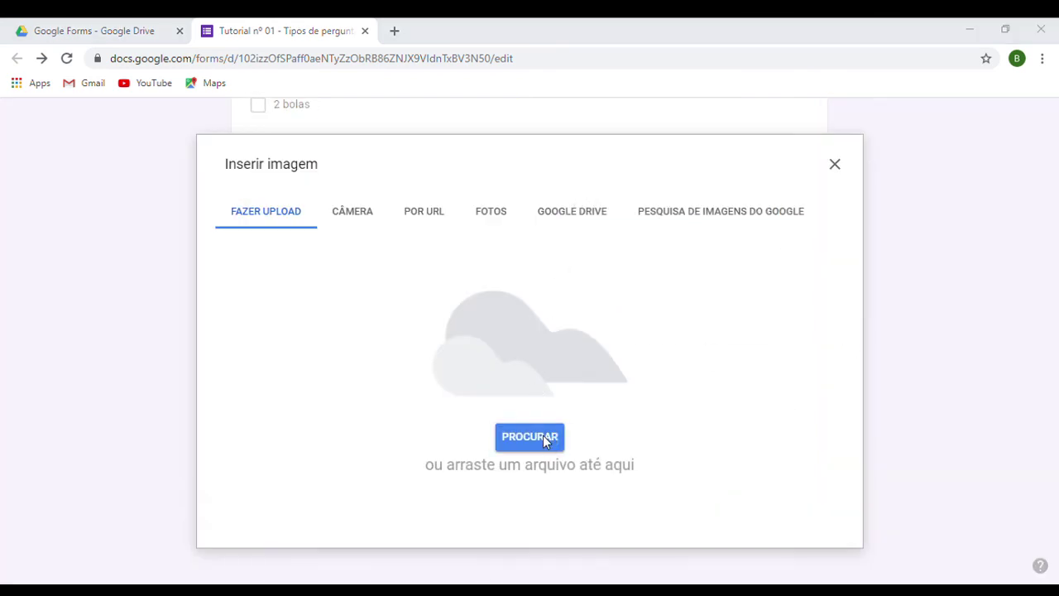
pyautogui.click(780, 483)
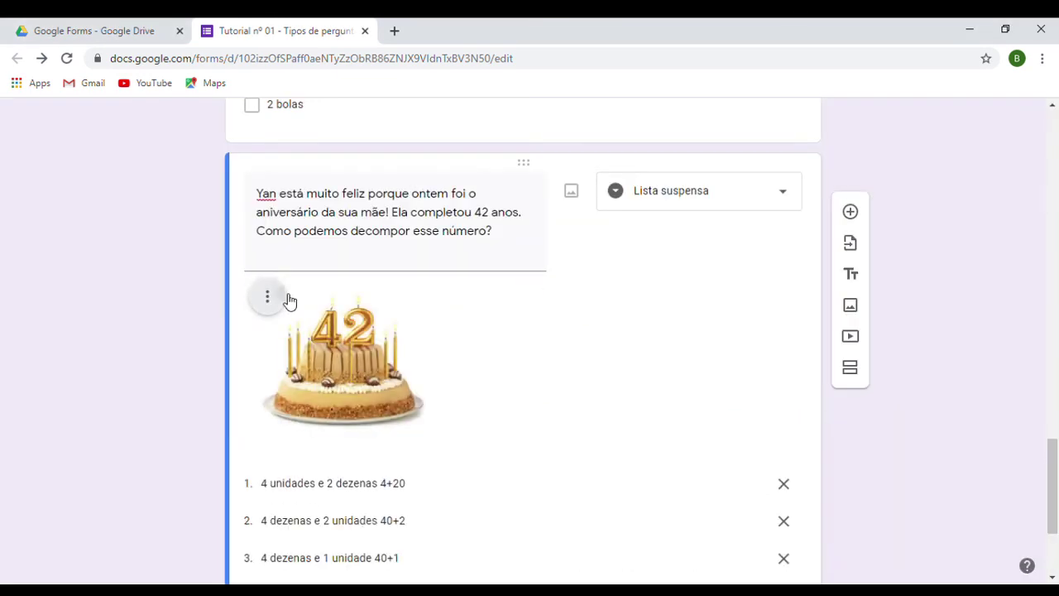
pyautogui.click(269, 296)
pyautogui.click(244, 335)
# Preview the form, look through all its questions and check the answer list of the birthday question.
pyautogui.scroll(-2, 1056, 534)
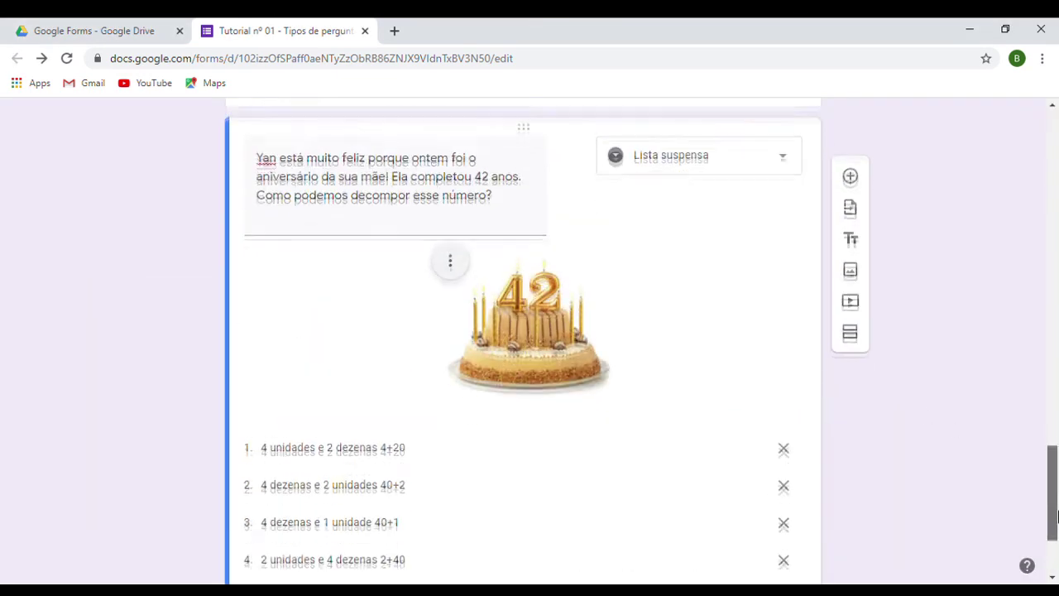
pyautogui.moveTo(1055, 533); pyautogui.dragTo(1052, 178)
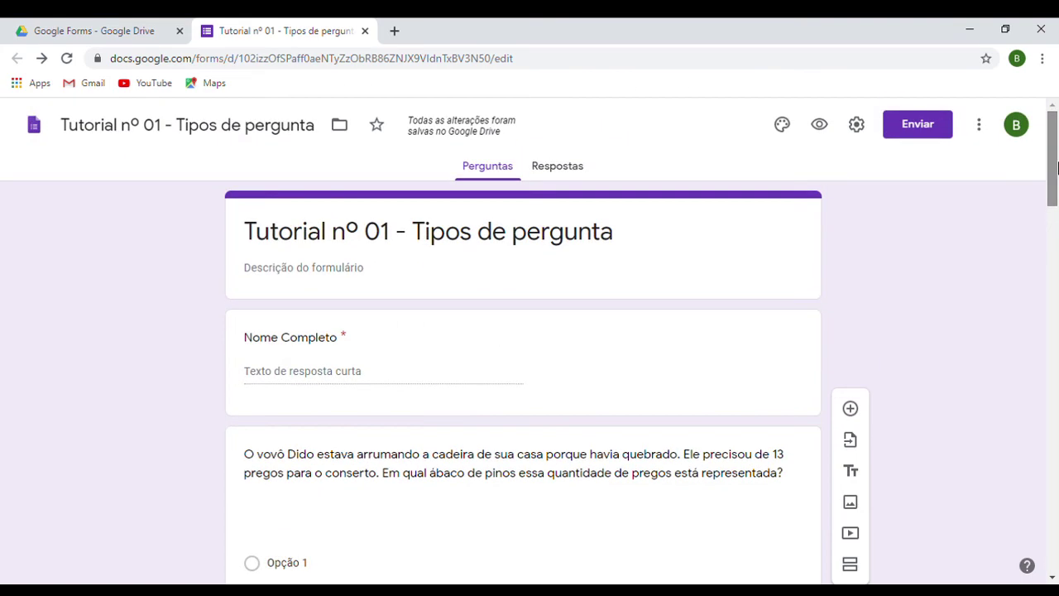
pyautogui.click(820, 125)
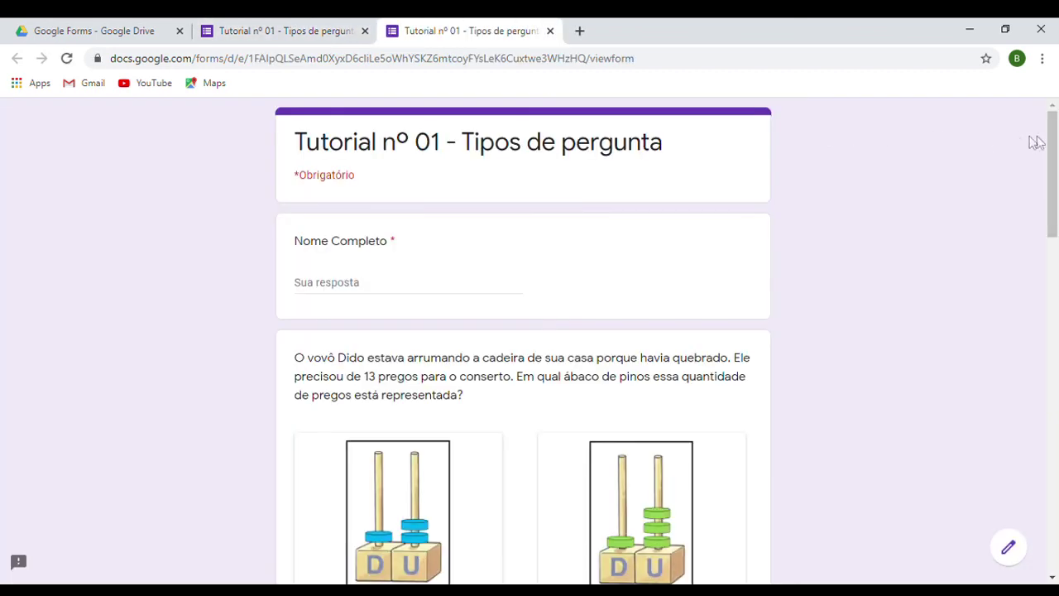
pyautogui.moveTo(1055, 129); pyautogui.dragTo(1054, 462)
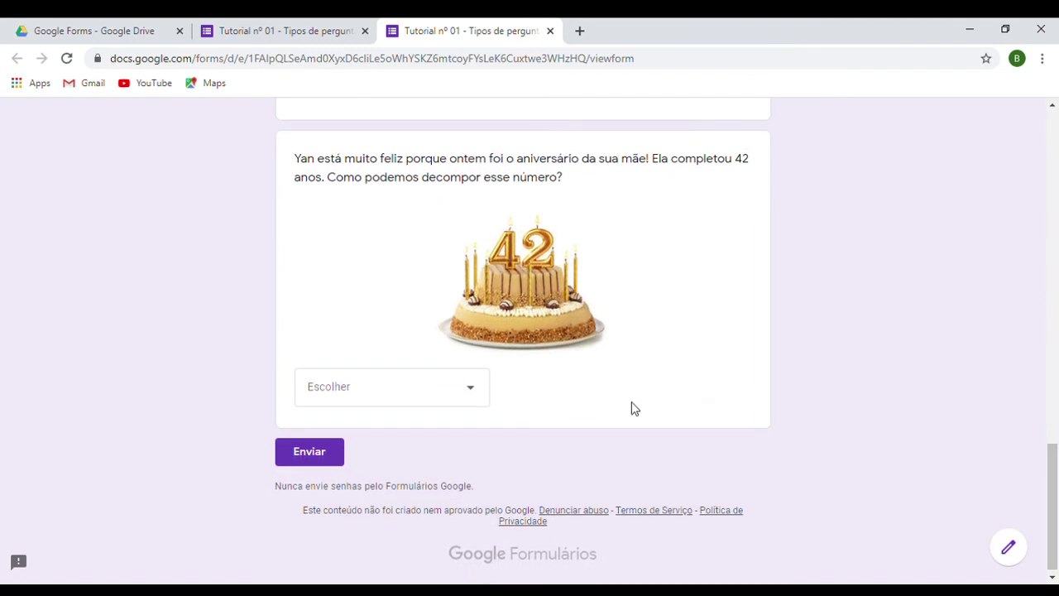
pyautogui.click(487, 399)
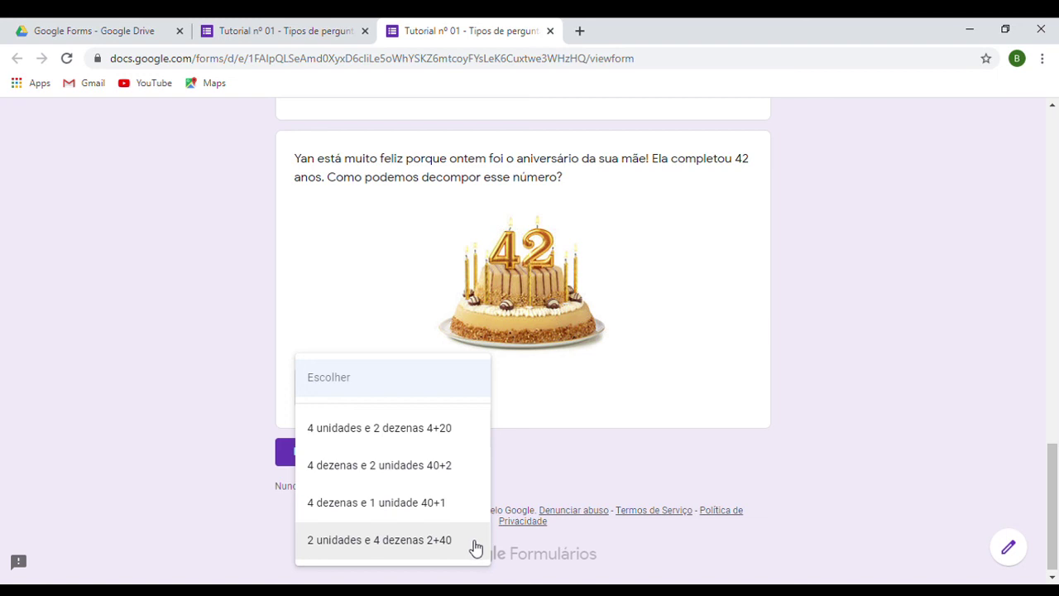
pyautogui.click(531, 398)
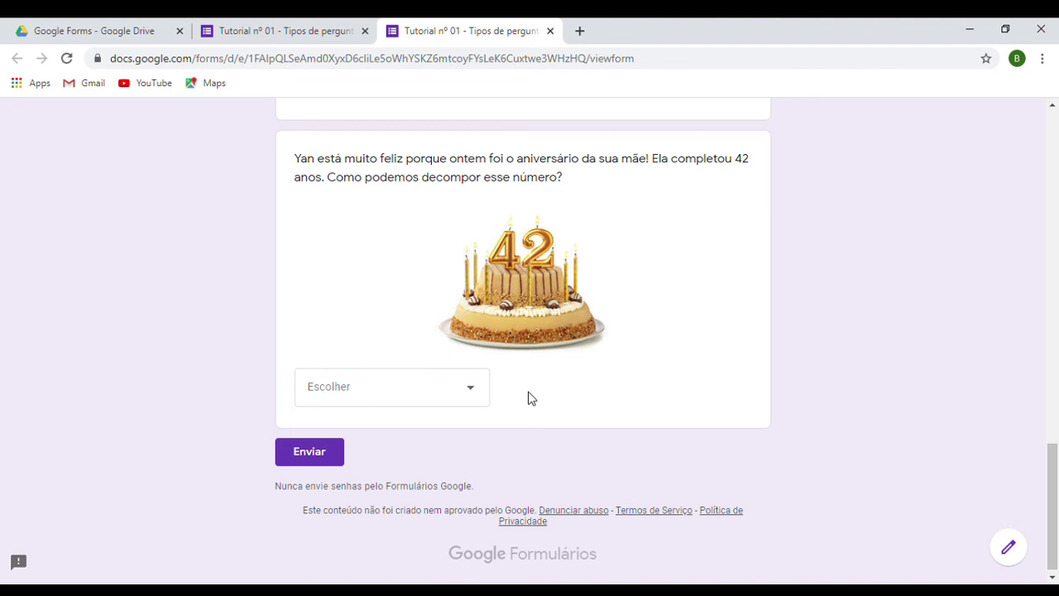